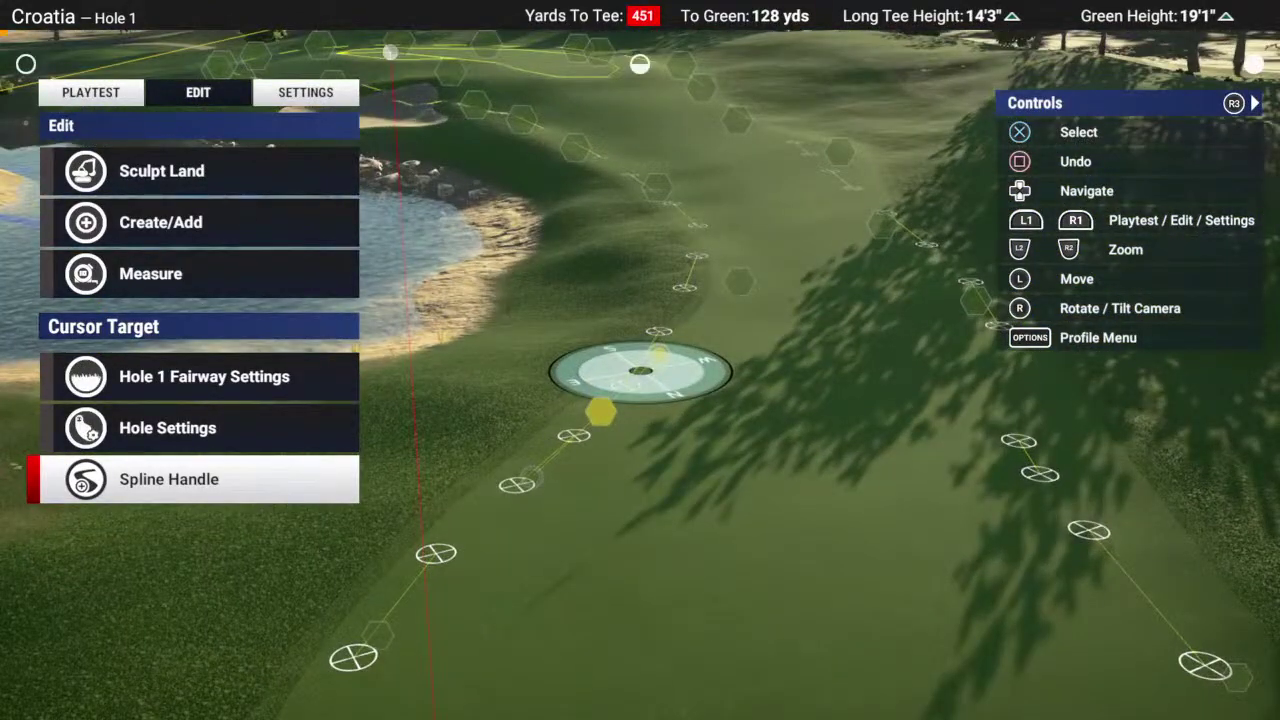
pyautogui.press('Down')
pyautogui.press('Return')
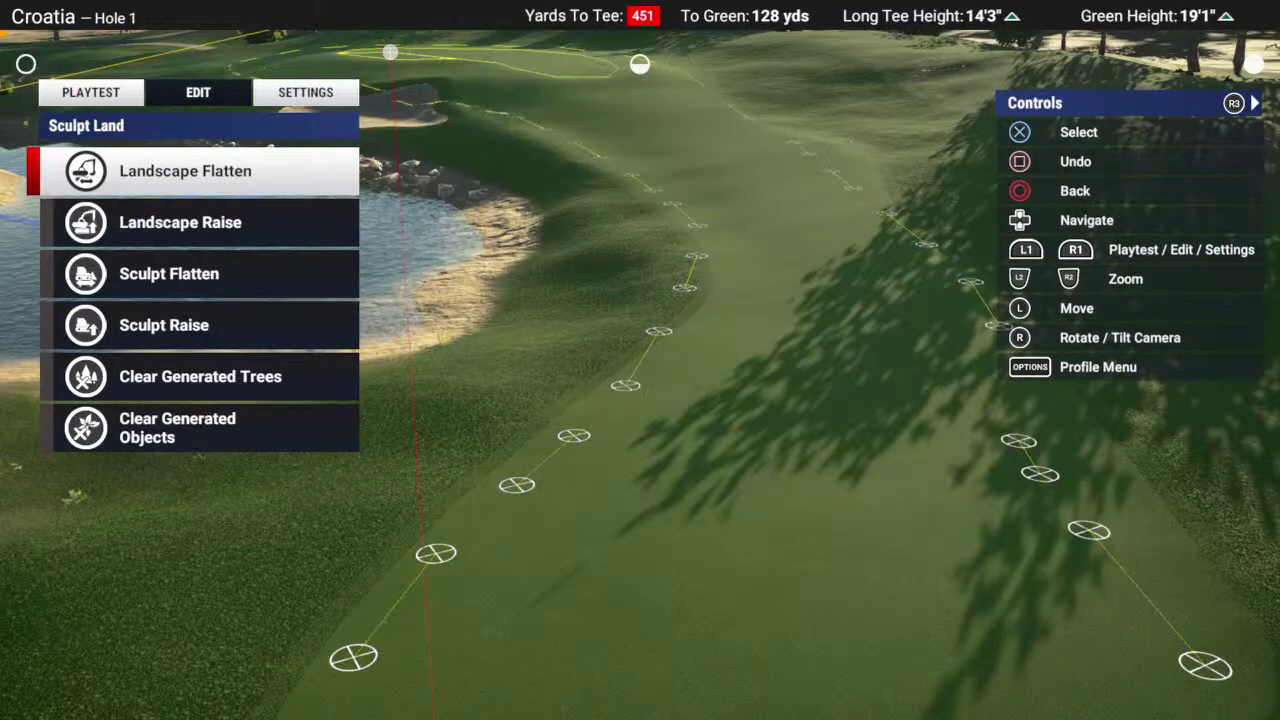
pyautogui.press('Return')
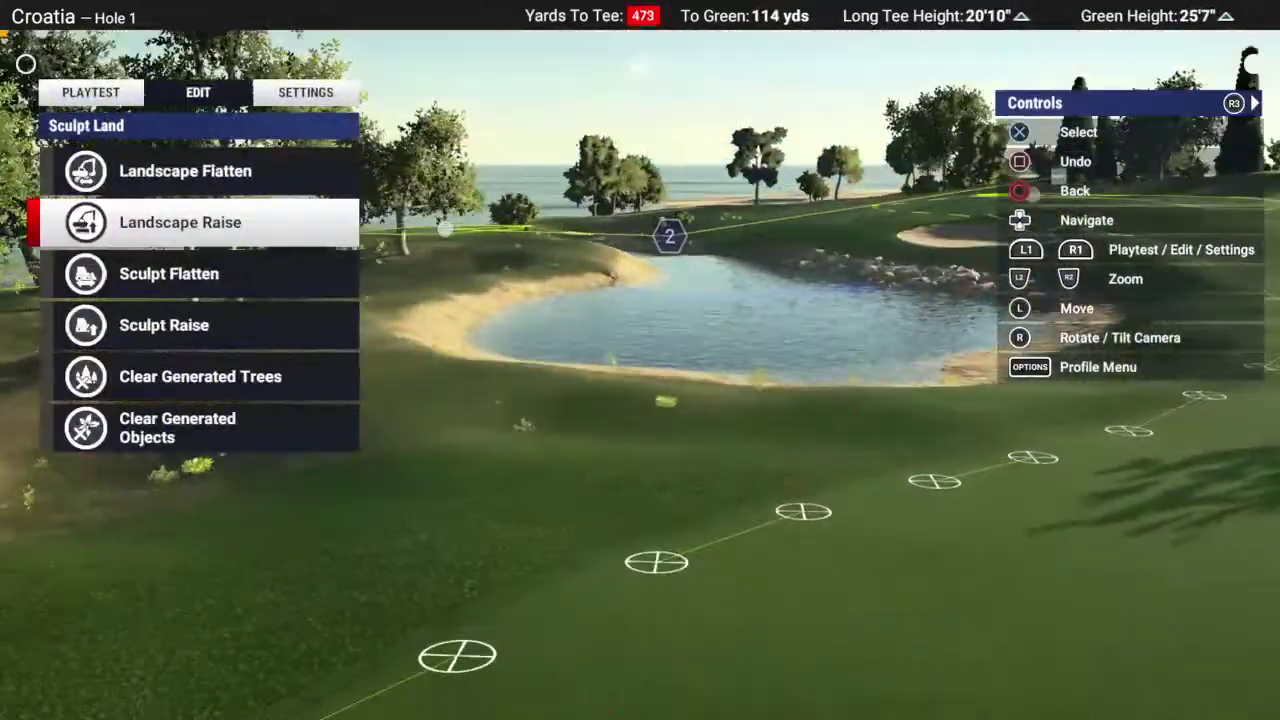
pyautogui.press('Escape')
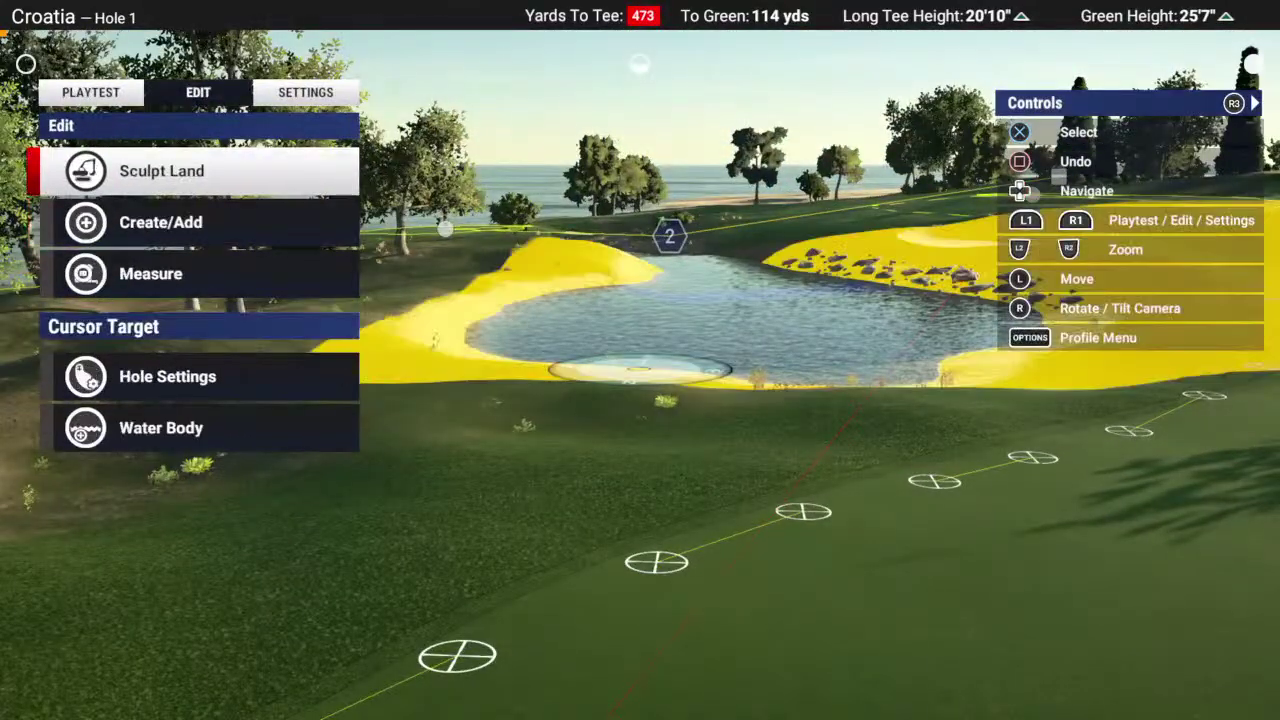
# - Place a new water body over the pond beside the hole 1 fairway
pyautogui.press('Down')
pyautogui.press('Return')
pyautogui.press('Up')
pyautogui.press('Up')
pyautogui.press('Up')
pyautogui.press('Up')
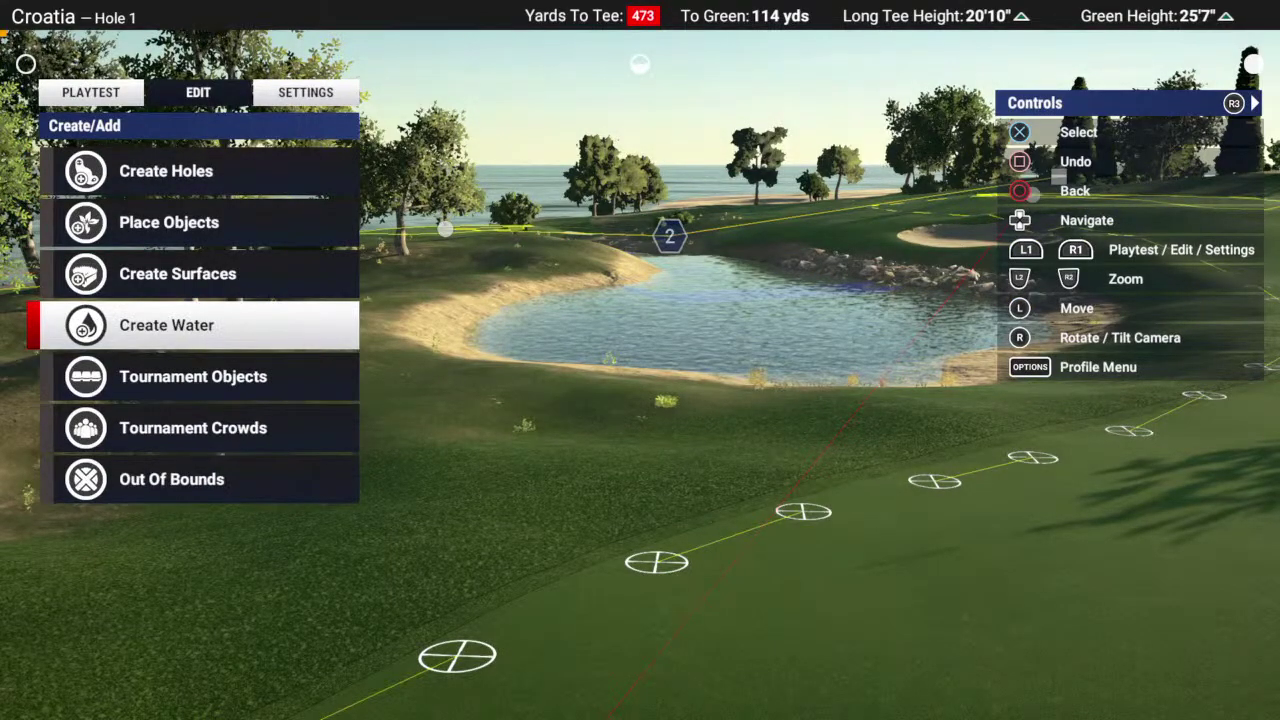
pyautogui.press('Return')
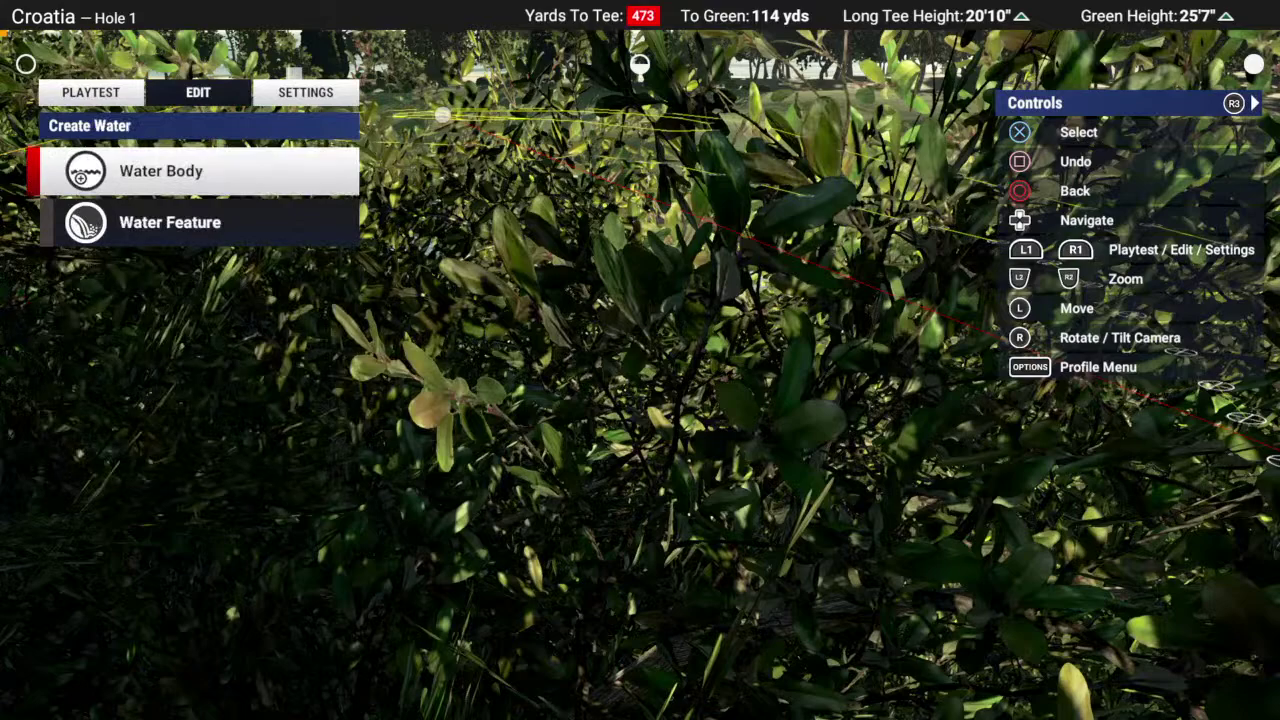
pyautogui.press('Return')
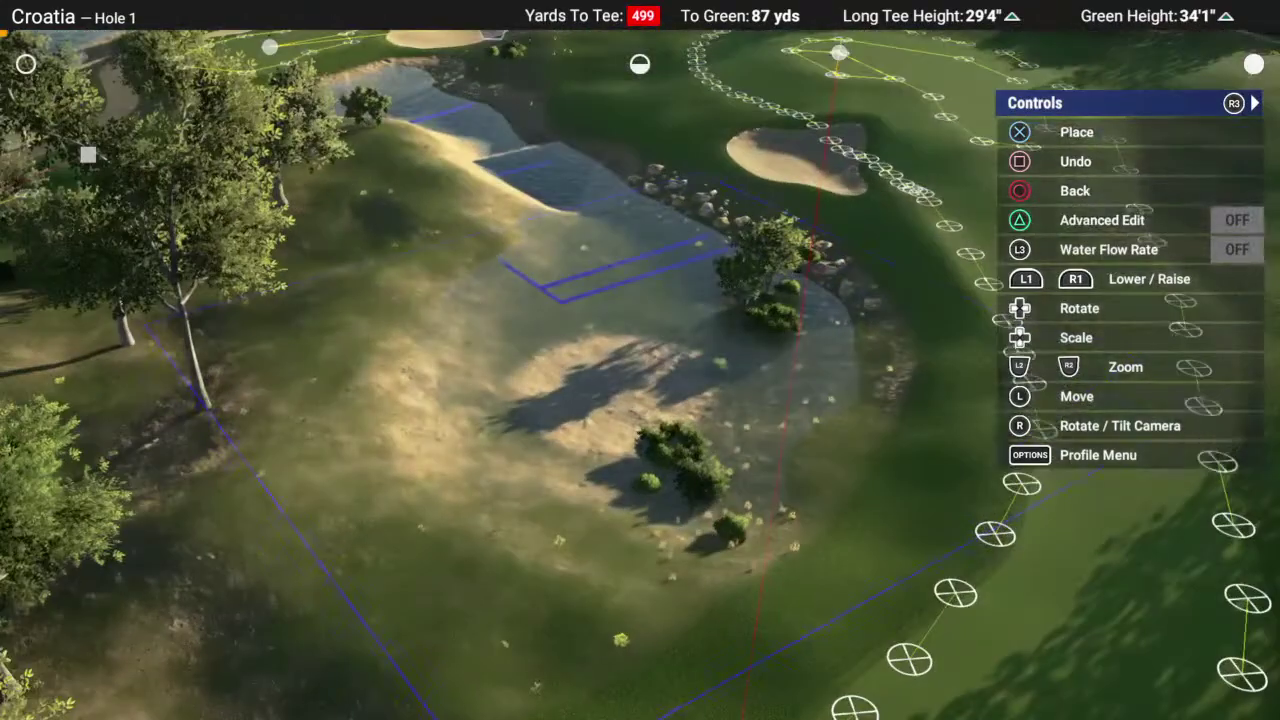
pyautogui.press('Escape')
# - Brush a round patch of heavy rough onto the shore between the hole 1 pond and the fairway
pyautogui.press('q')
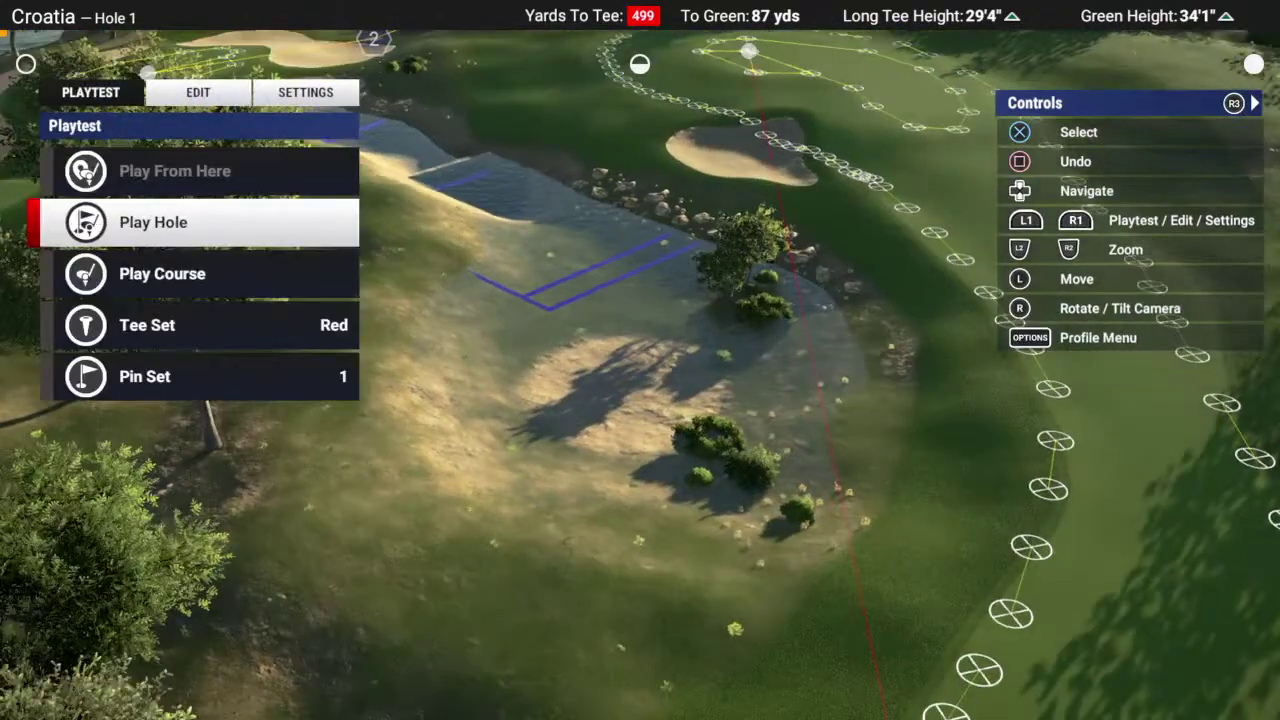
pyautogui.press('e')
pyautogui.press('Down')
pyautogui.press('Down')
pyautogui.press('Return')
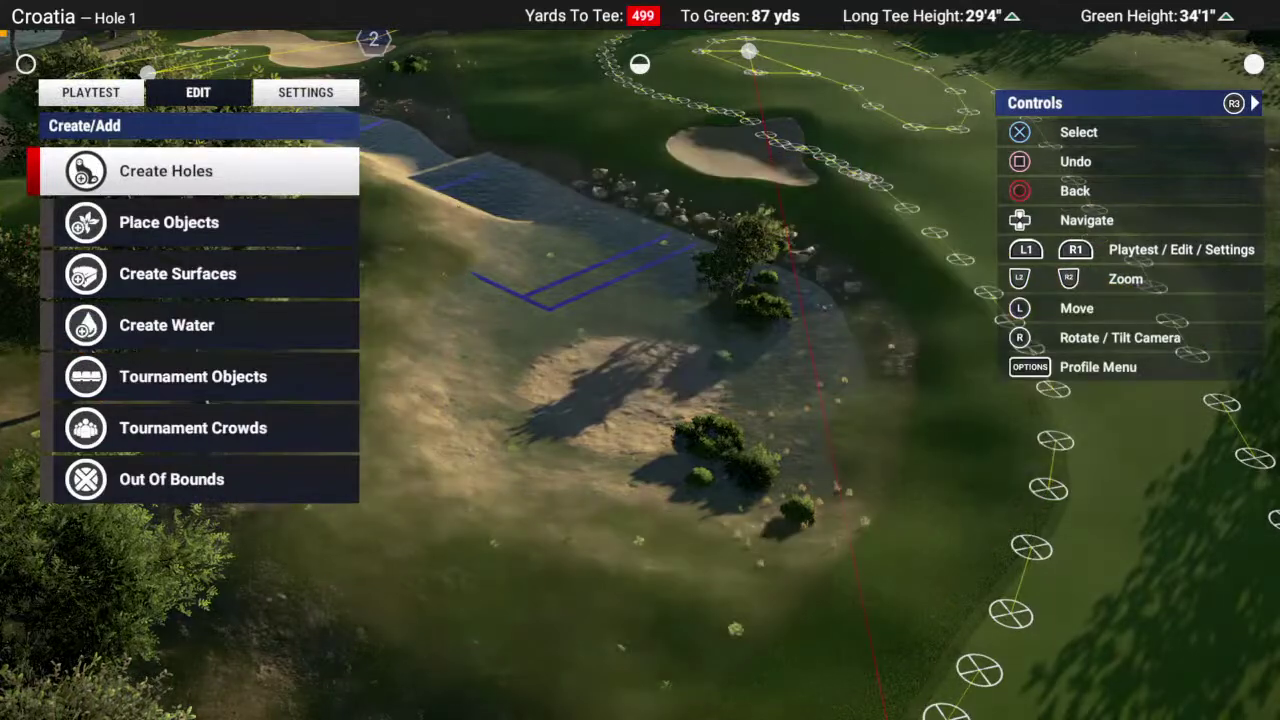
pyautogui.press('Down')
pyautogui.press('Down')
pyautogui.press('Return')
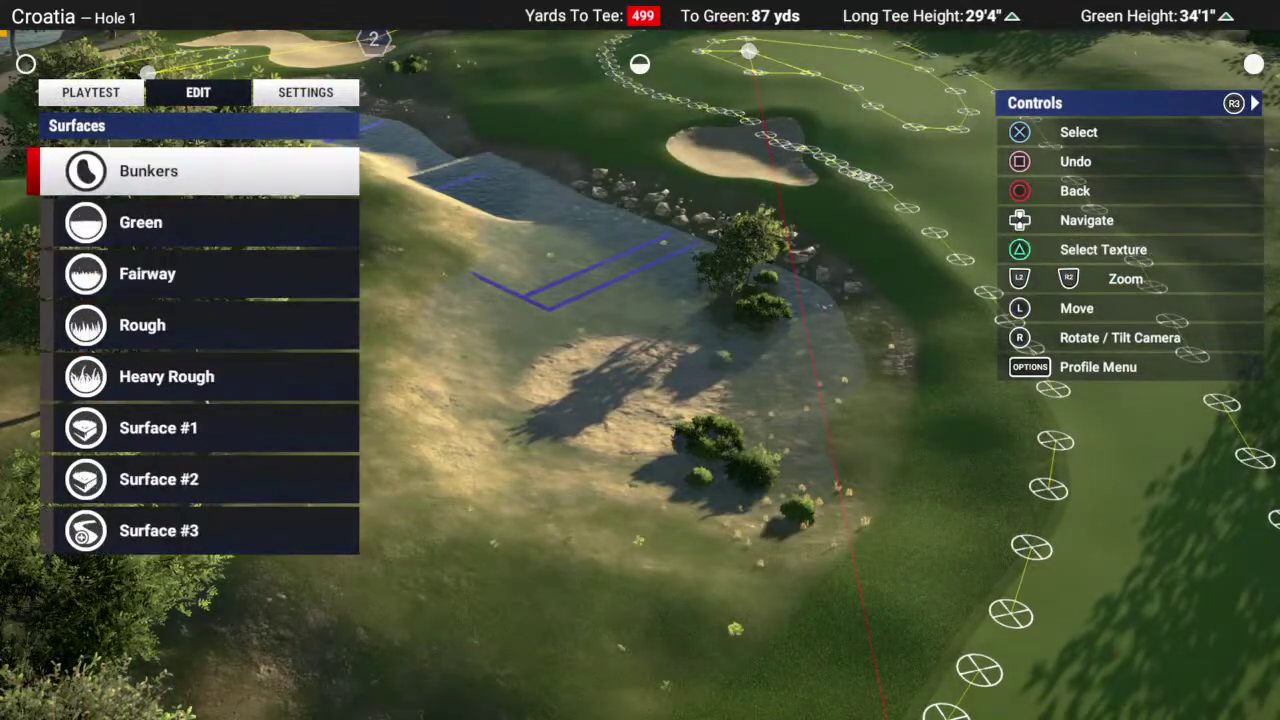
pyautogui.press('Down')
pyautogui.press('Down')
pyautogui.press('Down')
pyautogui.press('Down')
pyautogui.press('Return')
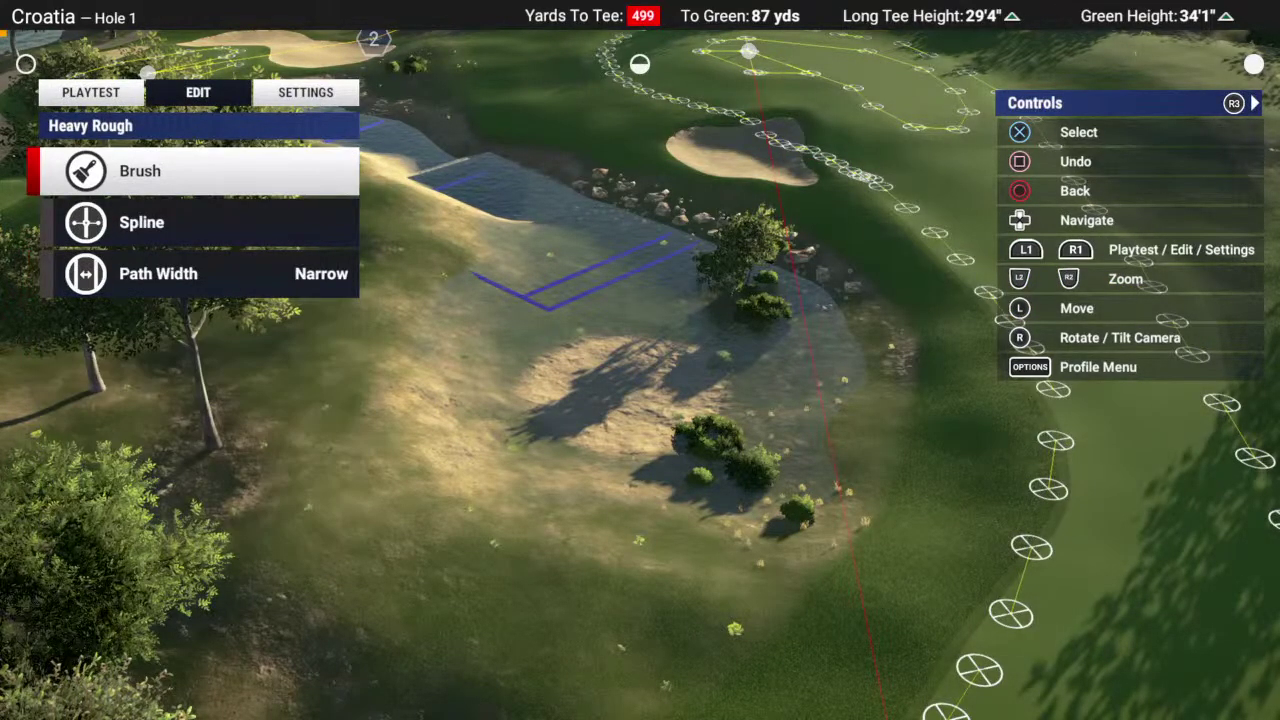
pyautogui.press('Return')
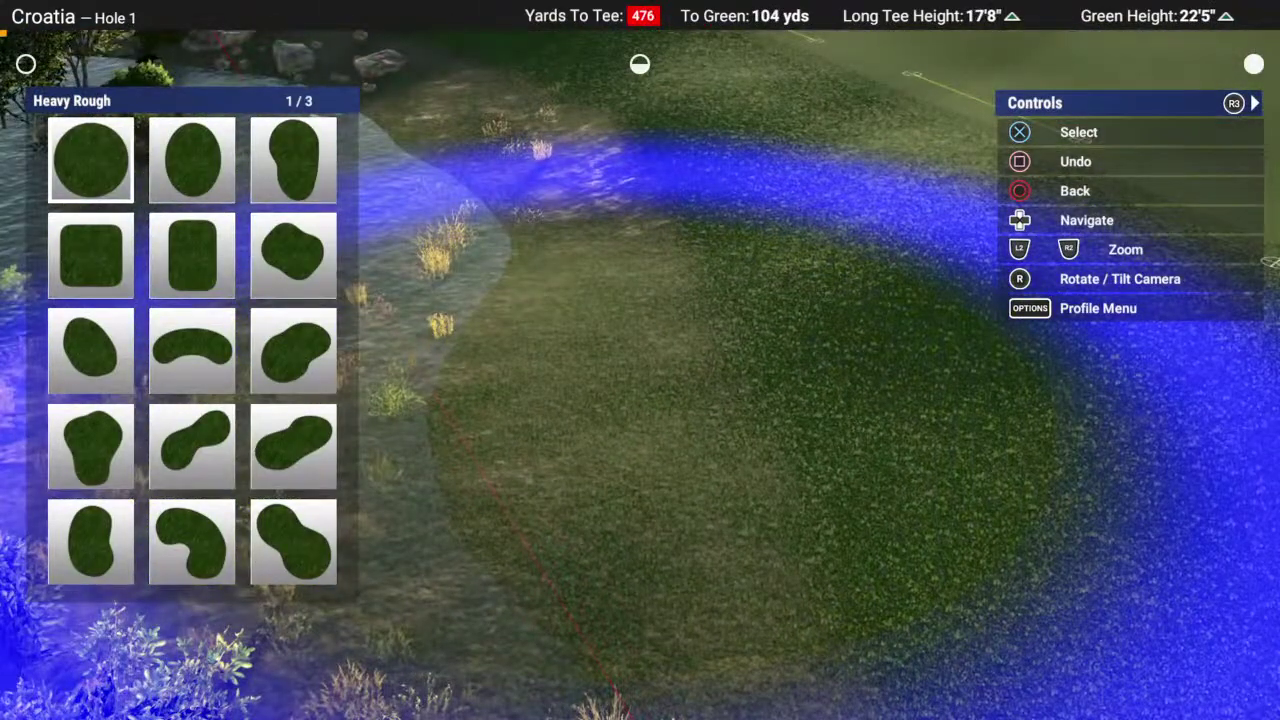
pyautogui.press('Return')
pyautogui.press('Return')
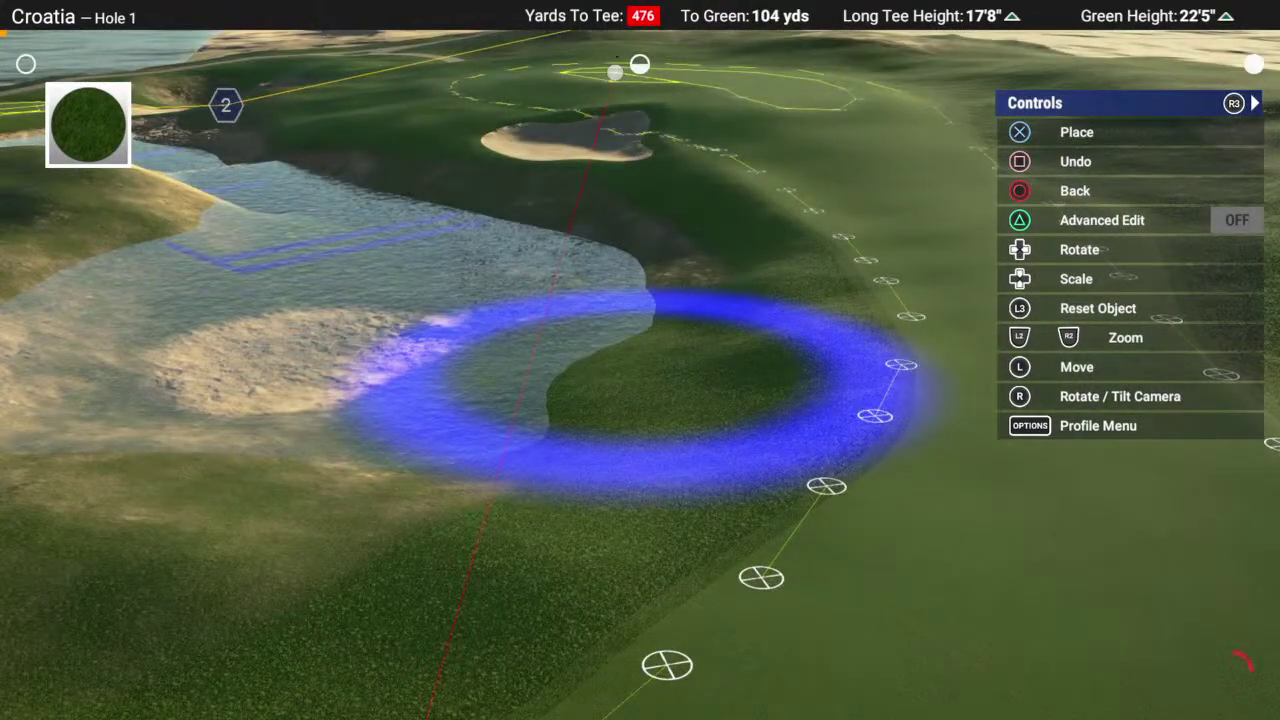
pyautogui.press('Escape')
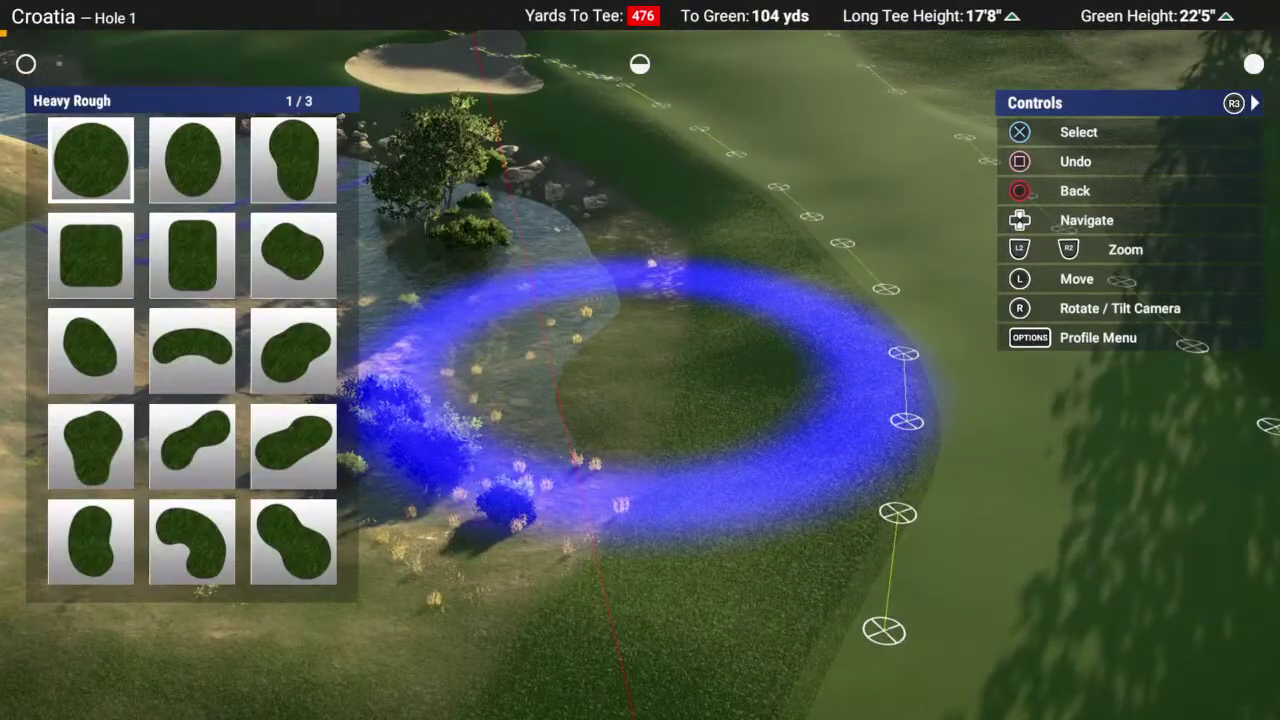
# - Try a round fairway brush on the shore of the hole 1 pond
pyautogui.press('Escape')
pyautogui.press('Escape')
pyautogui.press('Down')
pyautogui.press('Up')
pyautogui.press('Up')
pyautogui.press('Up')
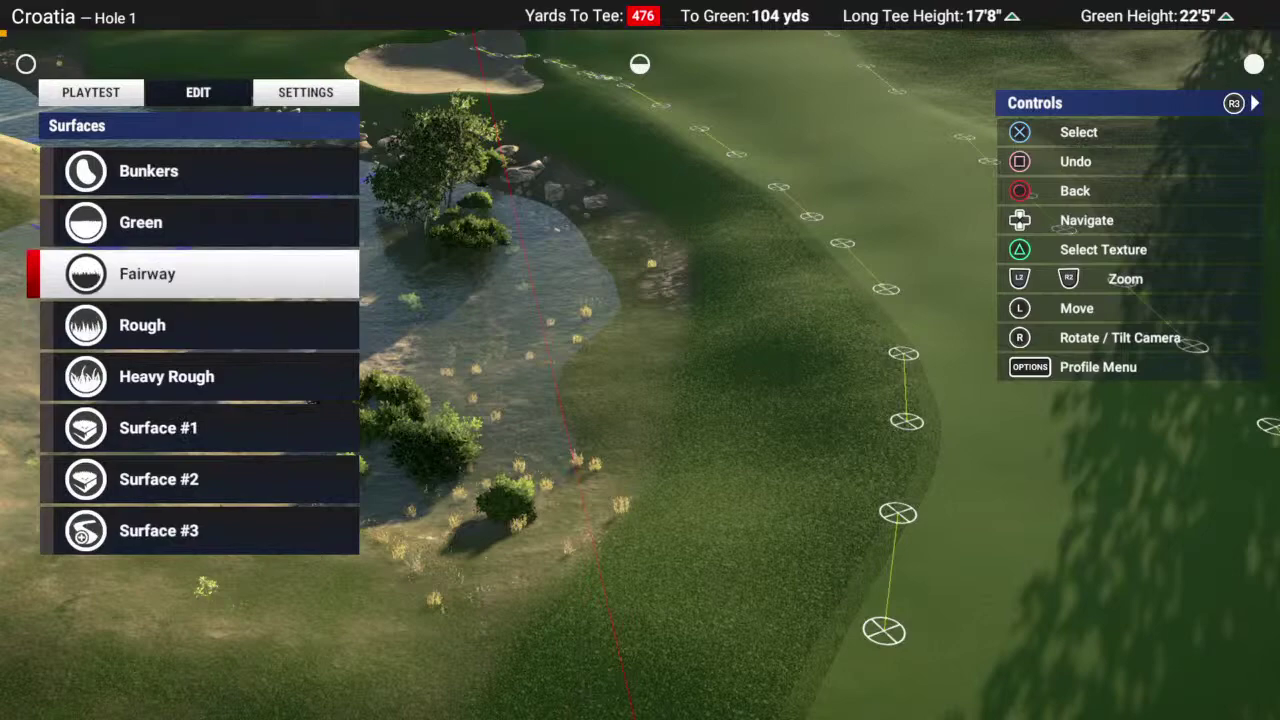
pyautogui.press('Return')
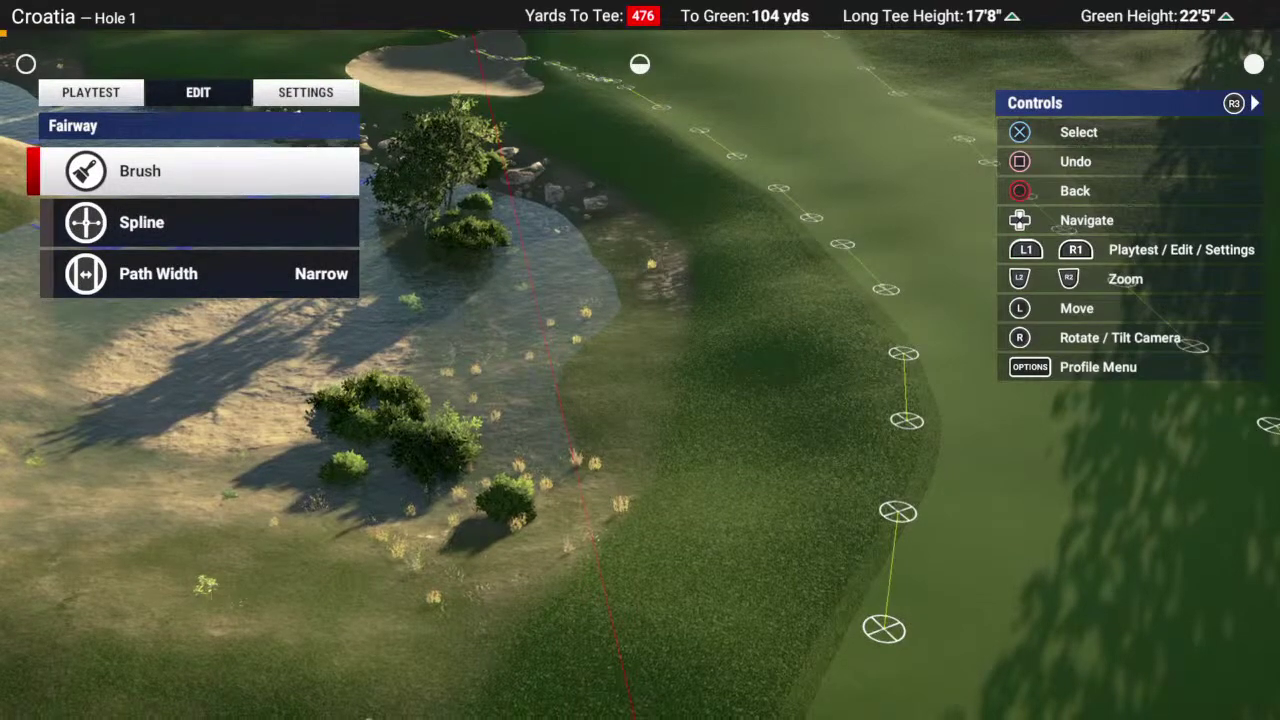
pyautogui.press('Return')
pyautogui.press('Return')
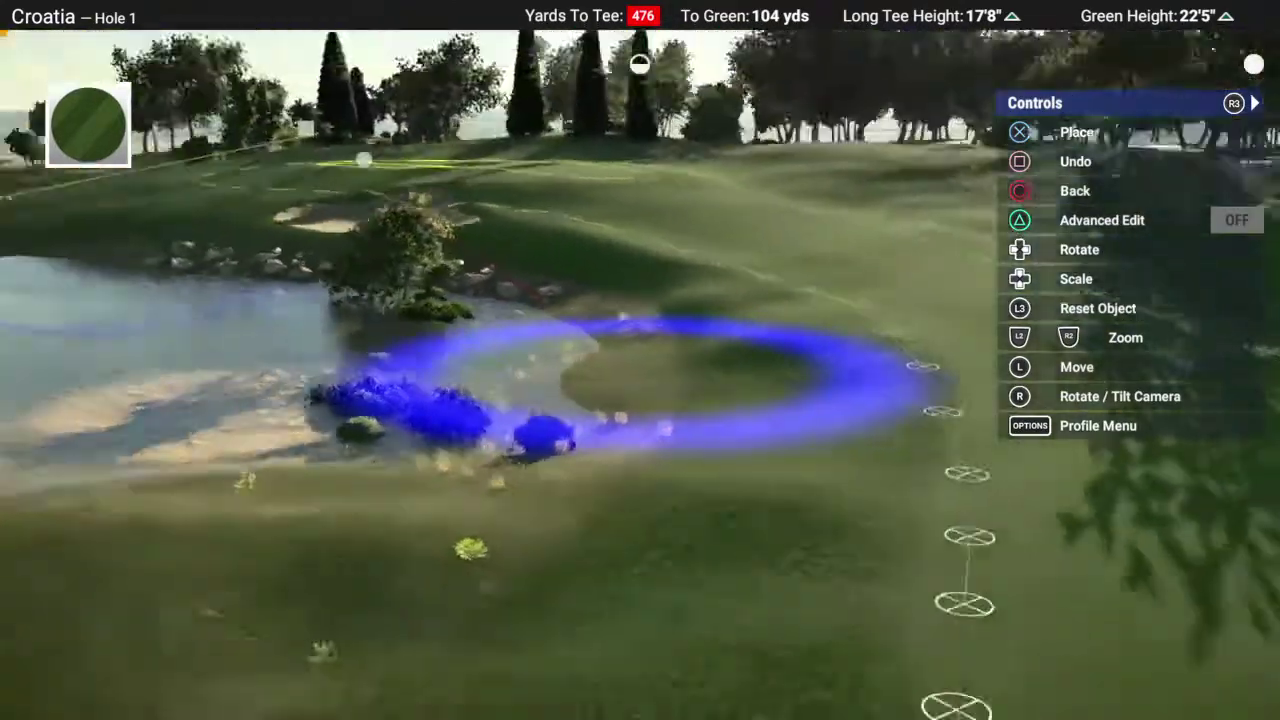
pyautogui.press('Return')
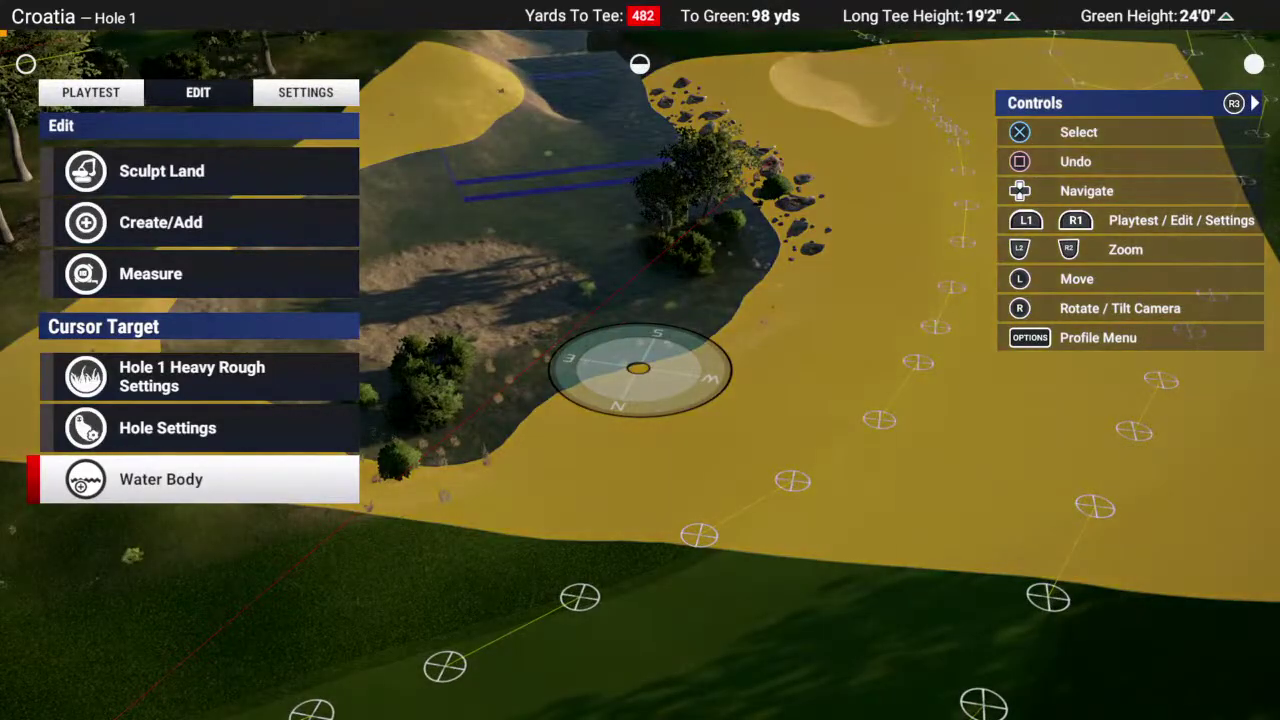
# - Delete the water body laid over the shore of the hole 1 pond
pyautogui.press('Return')
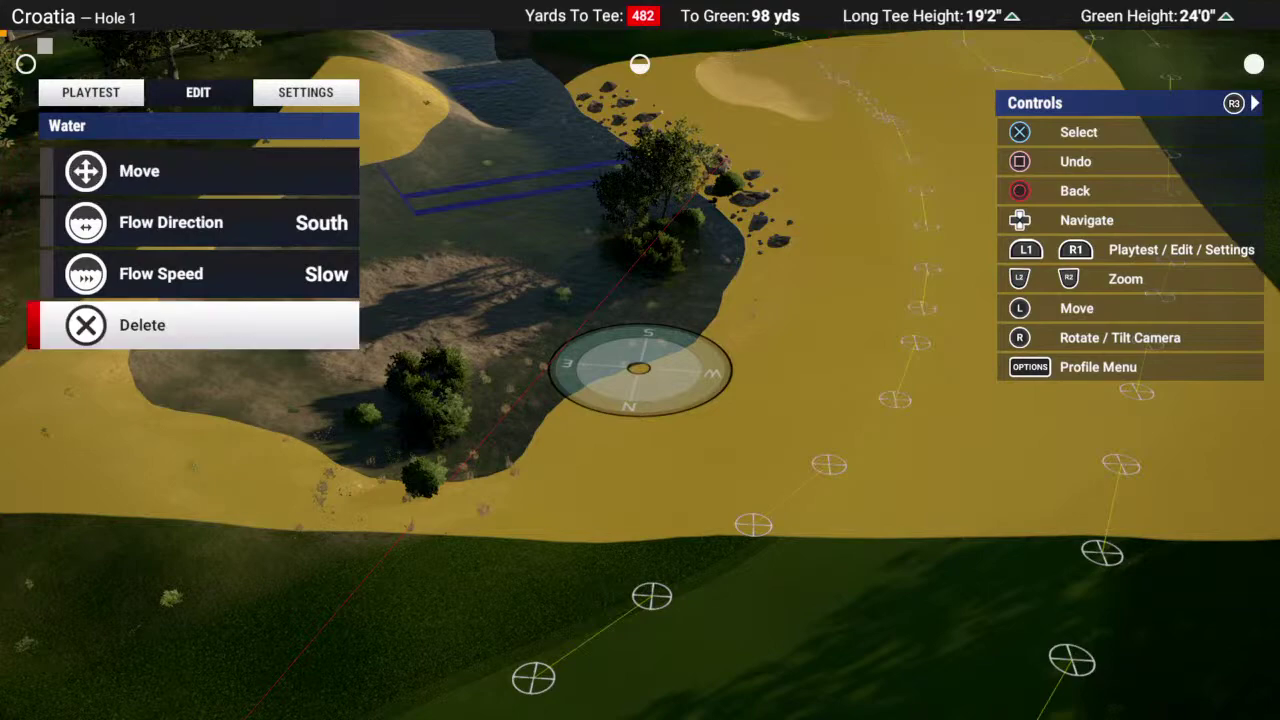
pyautogui.press('Return')
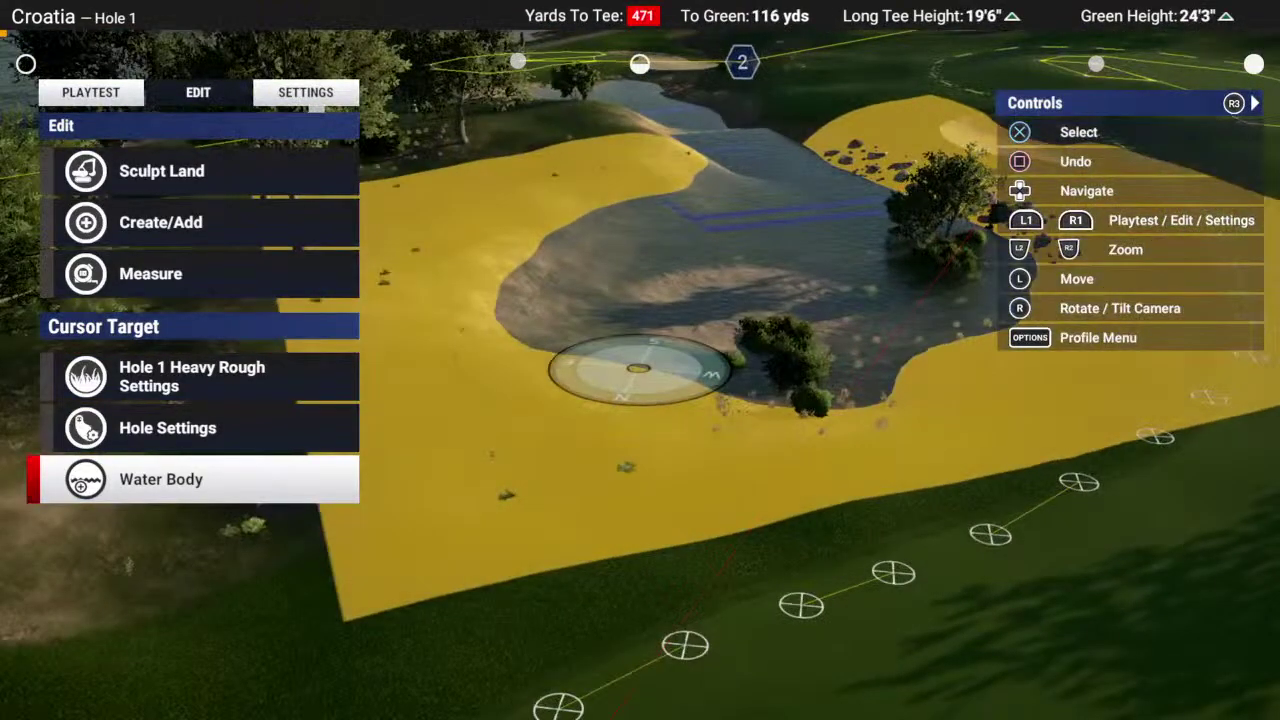
pyautogui.press('Return')
pyautogui.press('Return')
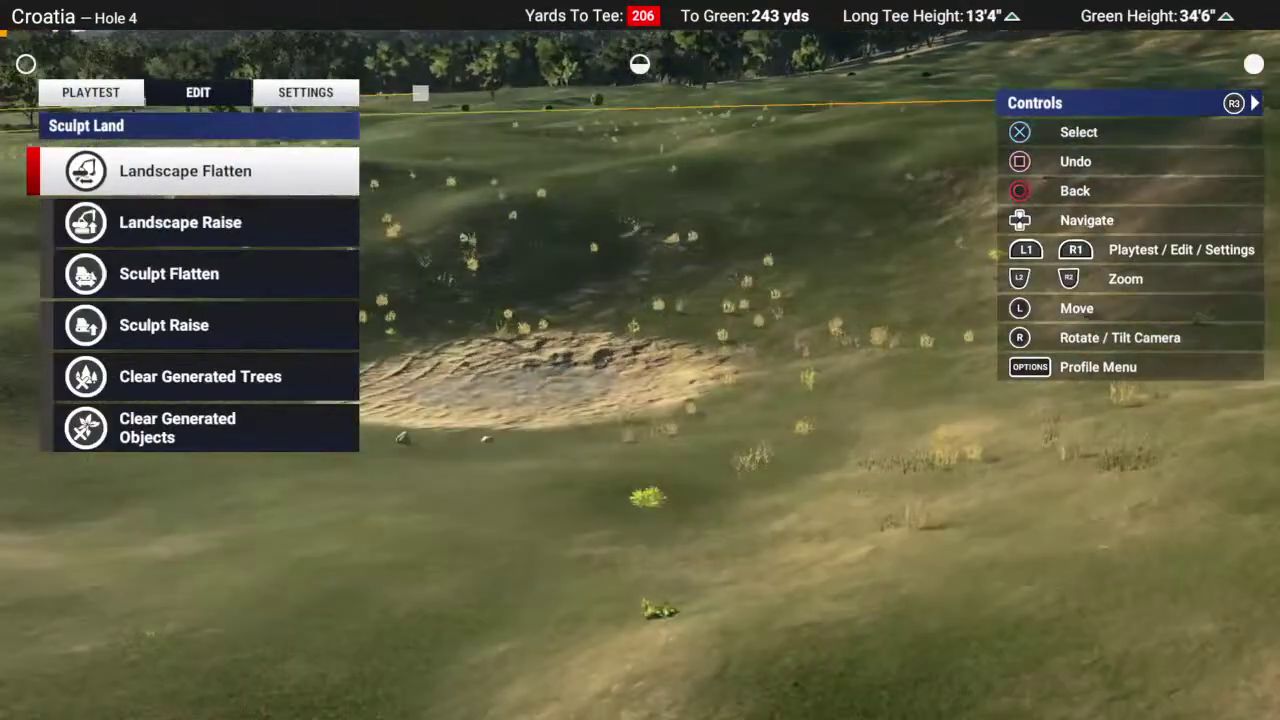
# - Raise the sandy hollow near hole 4 with the soft round Landscape Raise brush
pyautogui.press('Down')
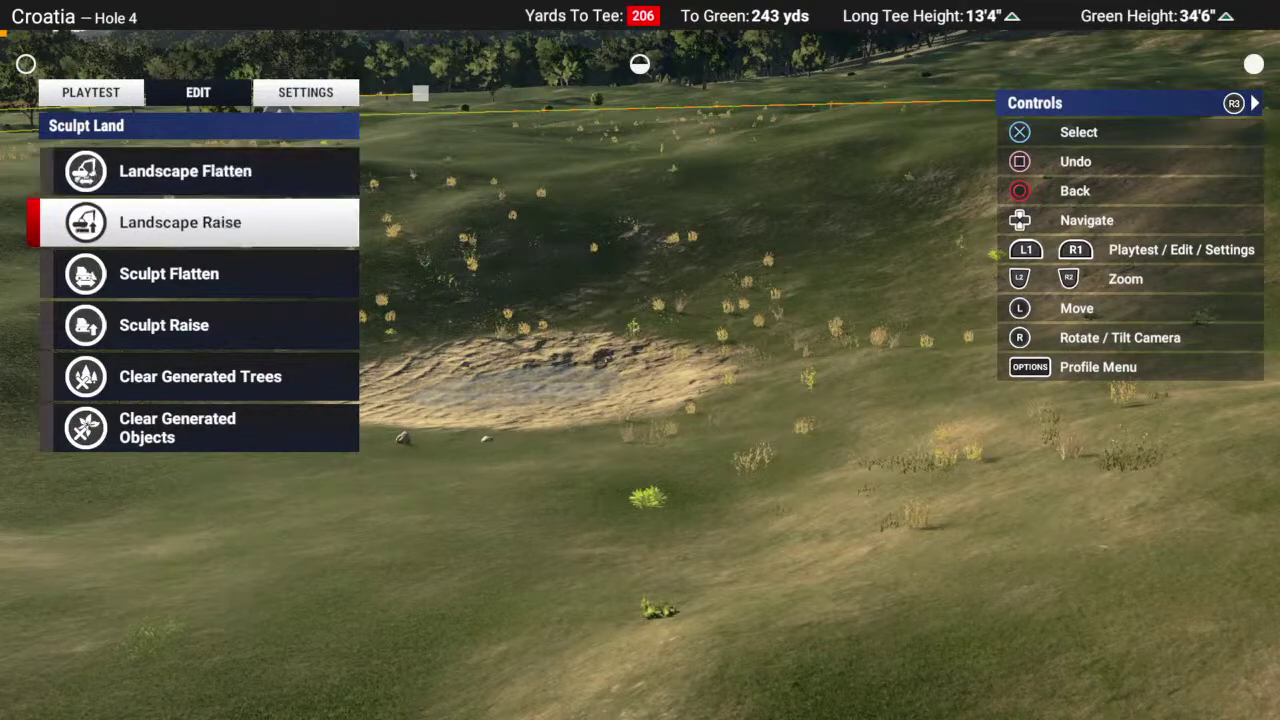
pyautogui.press('Return')
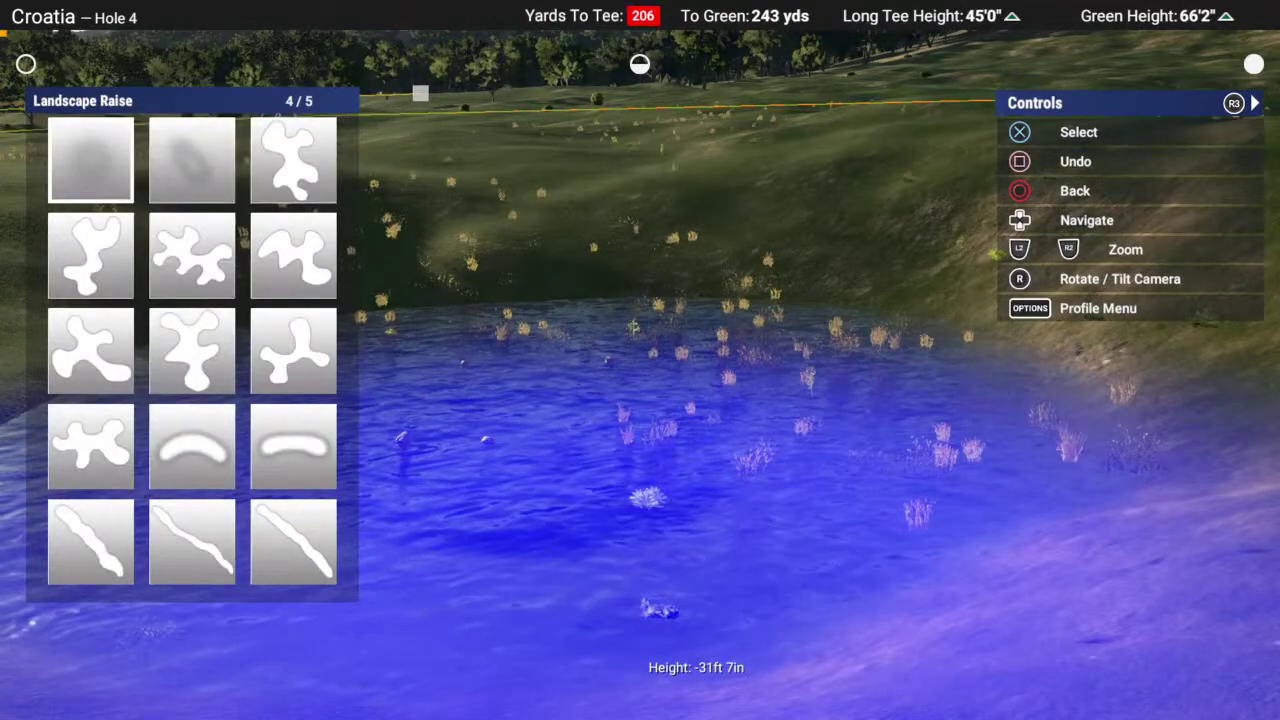
pyautogui.press('Return')
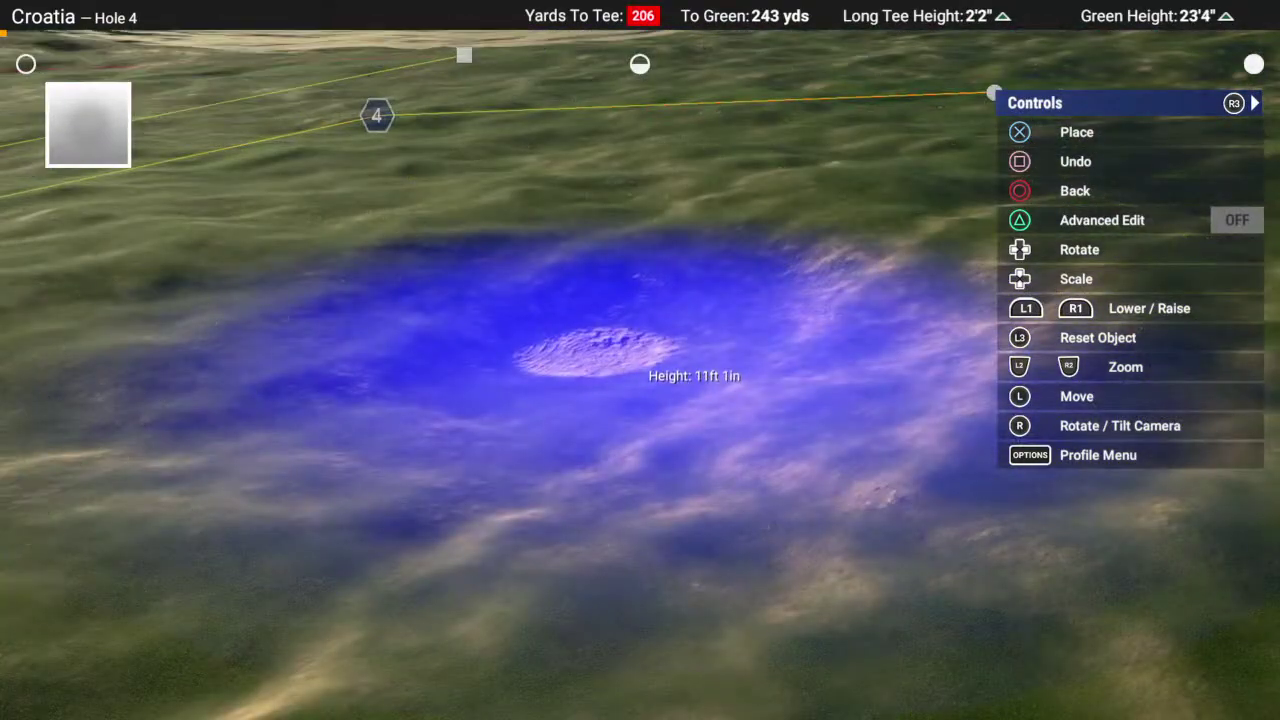
pyautogui.press('Return')
pyautogui.press('Escape')
pyautogui.press('Escape')
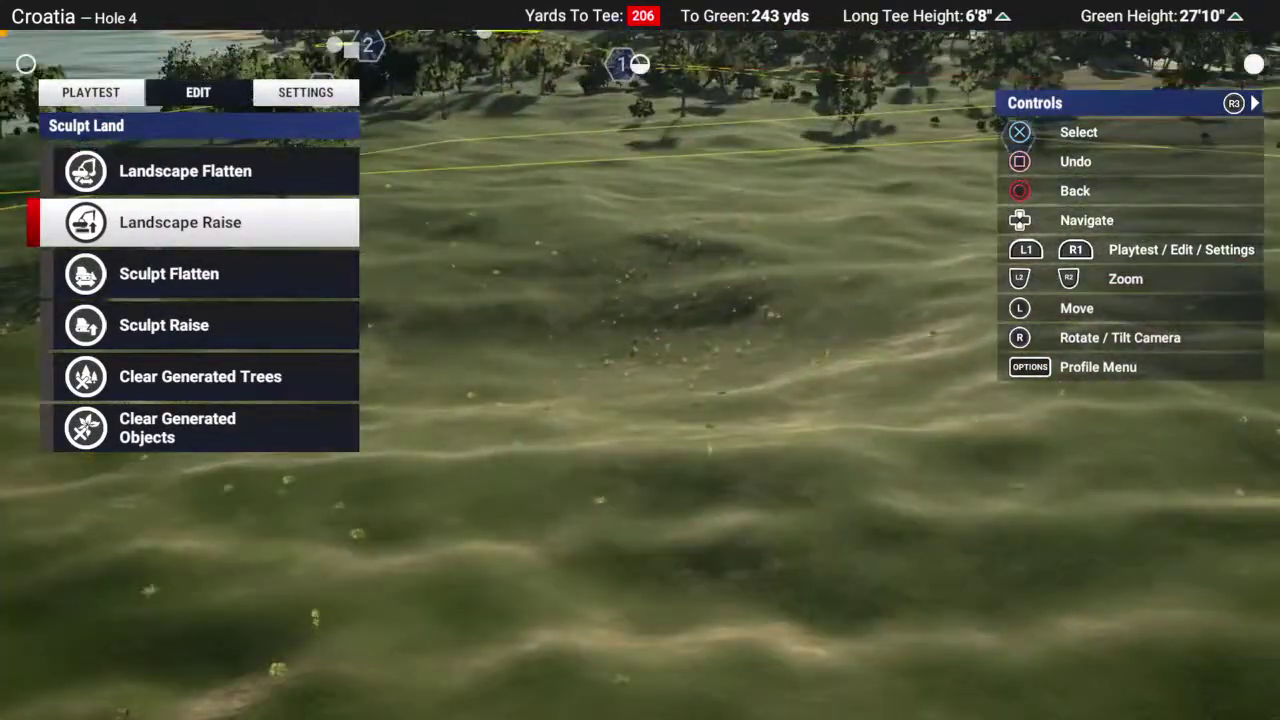
# - Add a new water body over the hollow near hole 4
pyautogui.press('q')
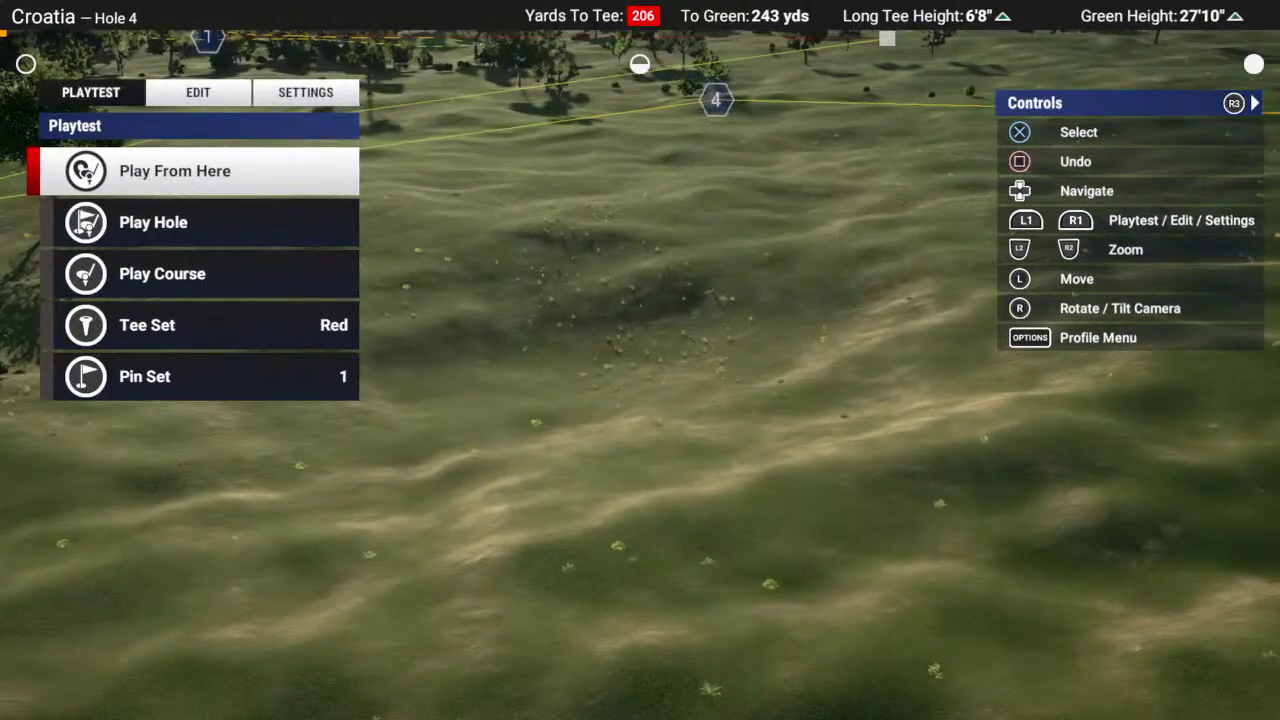
pyautogui.press('e')
pyautogui.press('Down')
pyautogui.press('Return')
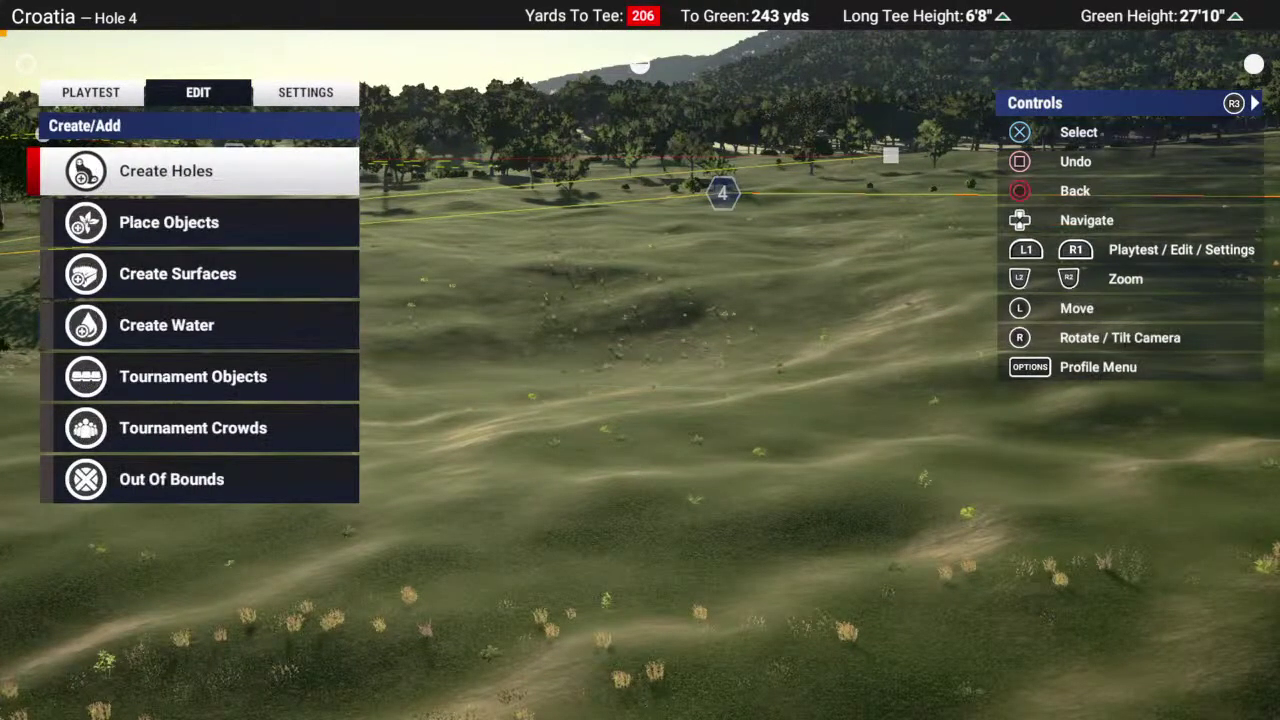
pyautogui.press('Down')
pyautogui.press('Down')
pyautogui.press('Down')
pyautogui.press('Down')
pyautogui.press('Up')
pyautogui.press('Return')
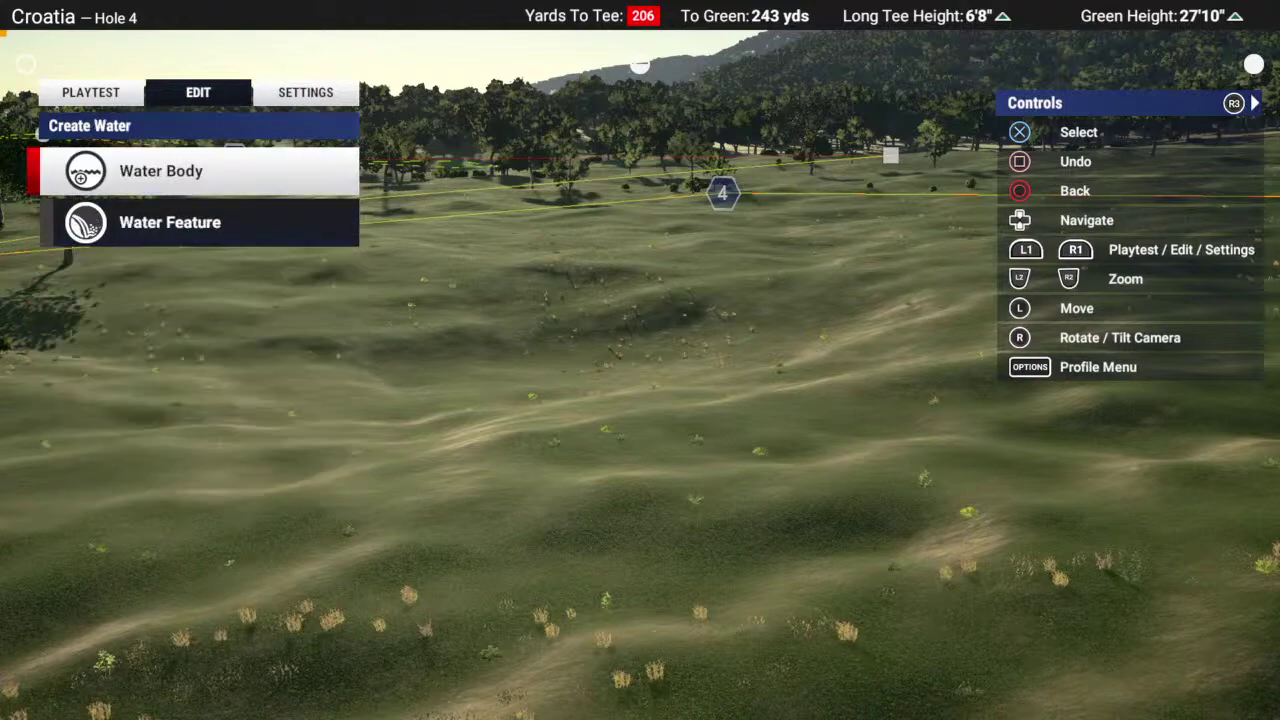
pyautogui.press('Return')
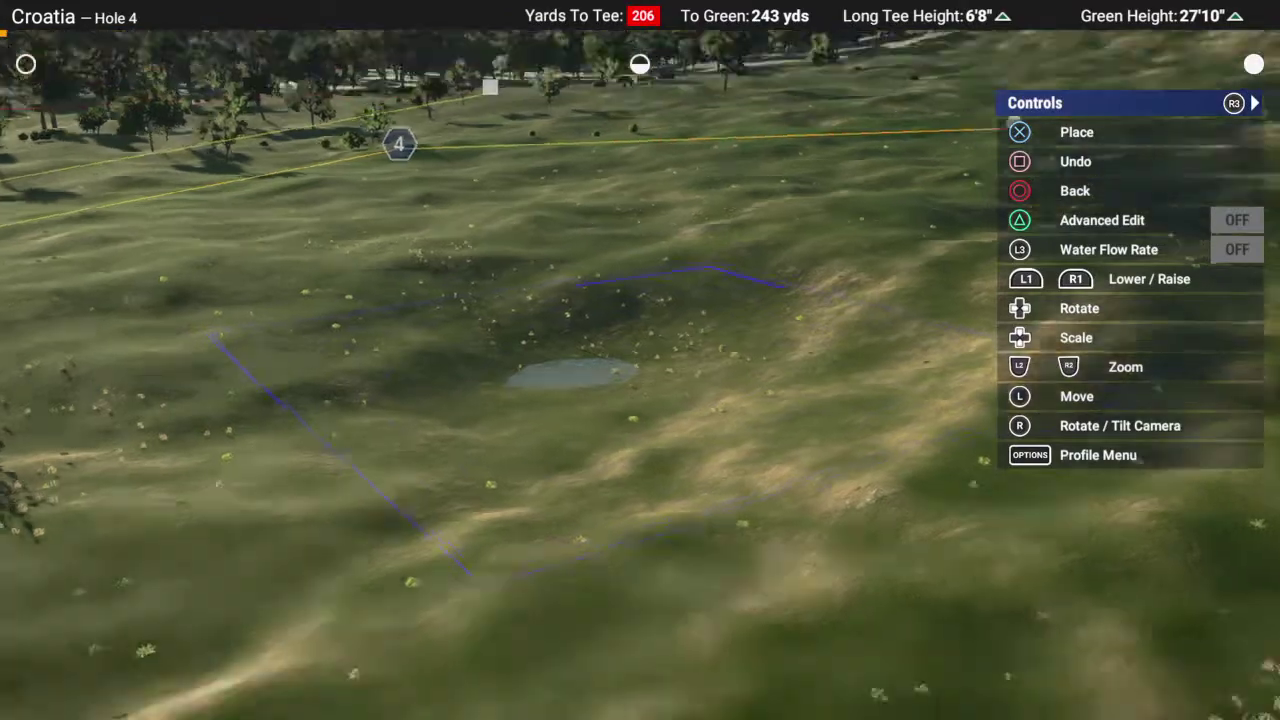
# - Raise and enlarge the new water body until it fills the hollow, and place it
pyautogui.press('R1')
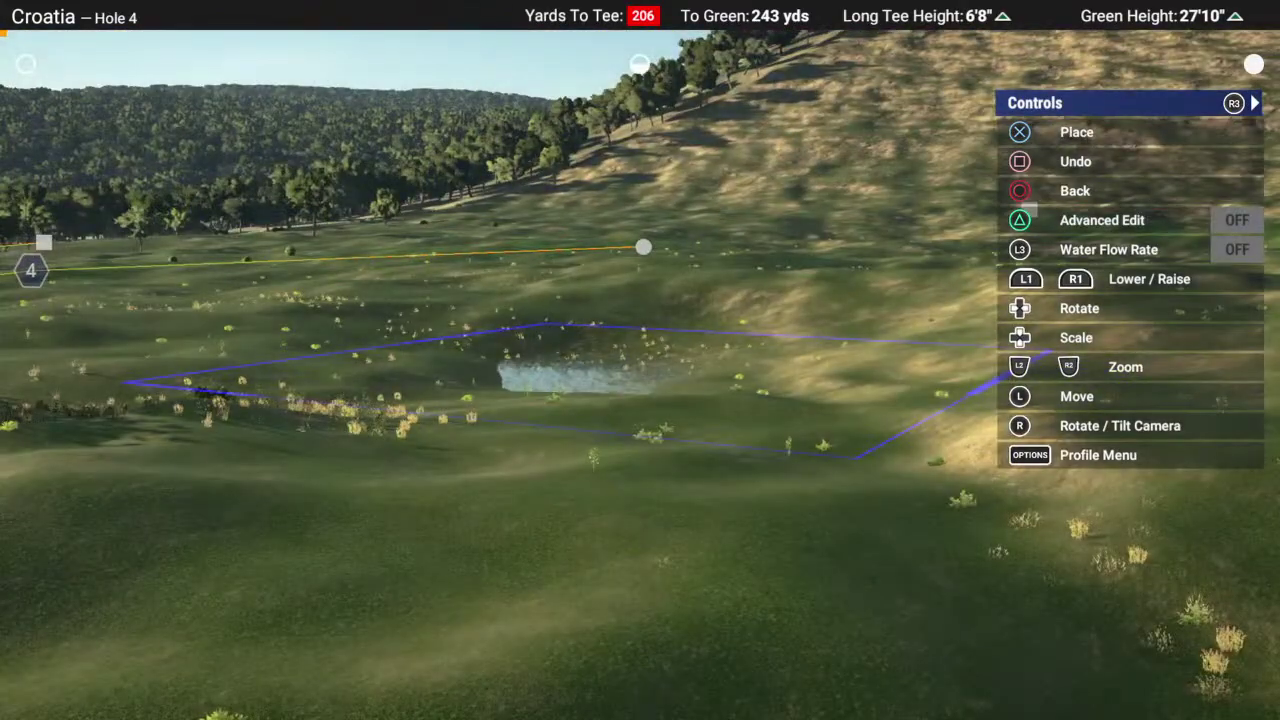
pyautogui.press('R1')
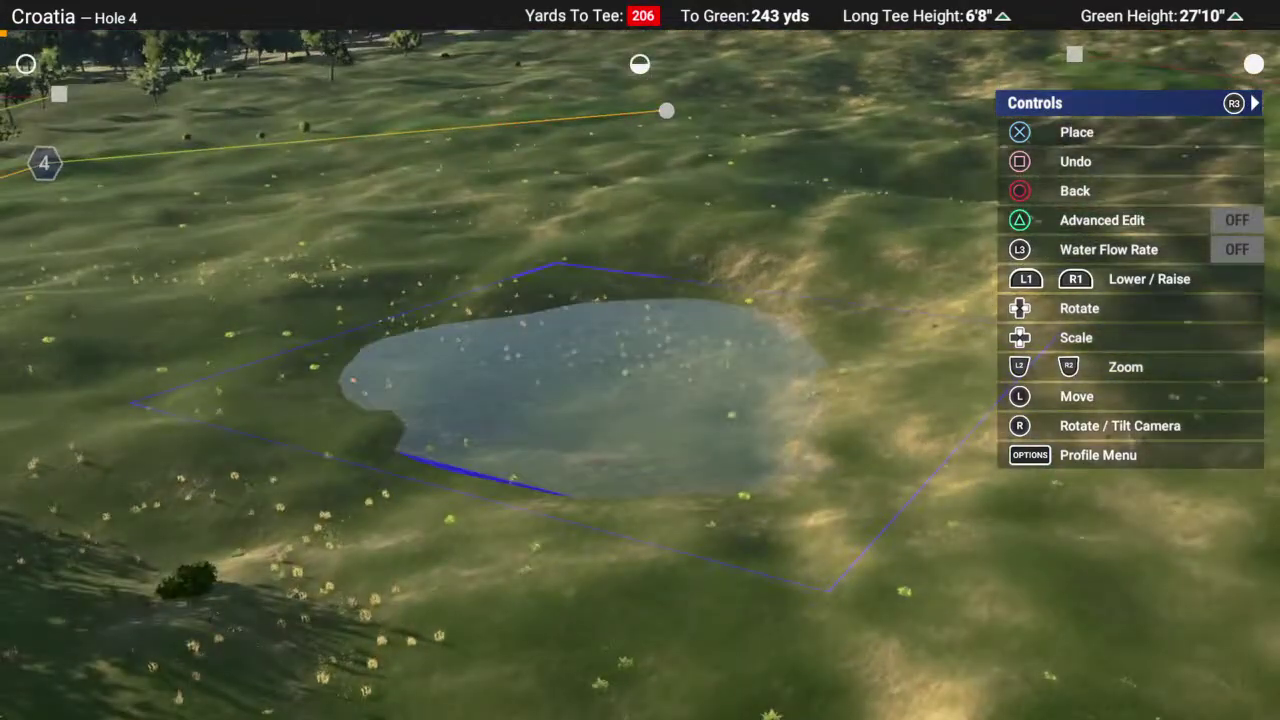
pyautogui.press('Up')
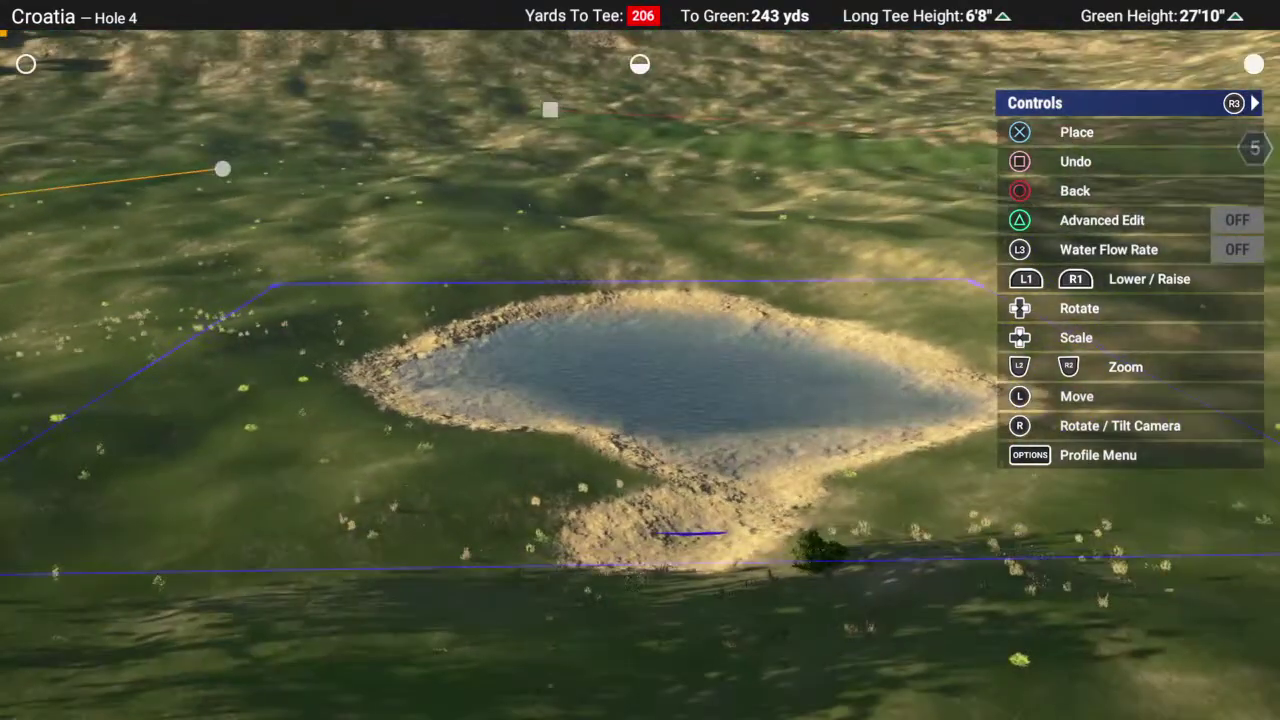
pyautogui.press('Escape')
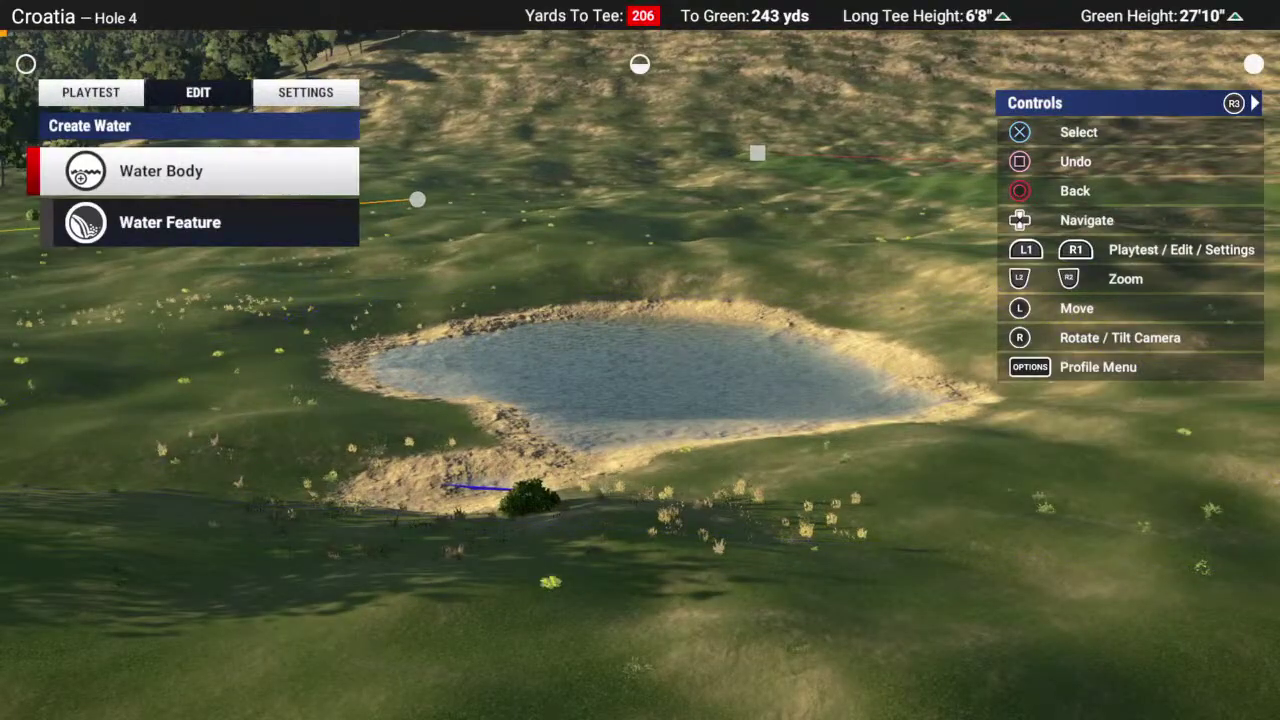
pyautogui.press('q')
pyautogui.press('e')
pyautogui.press('Down')
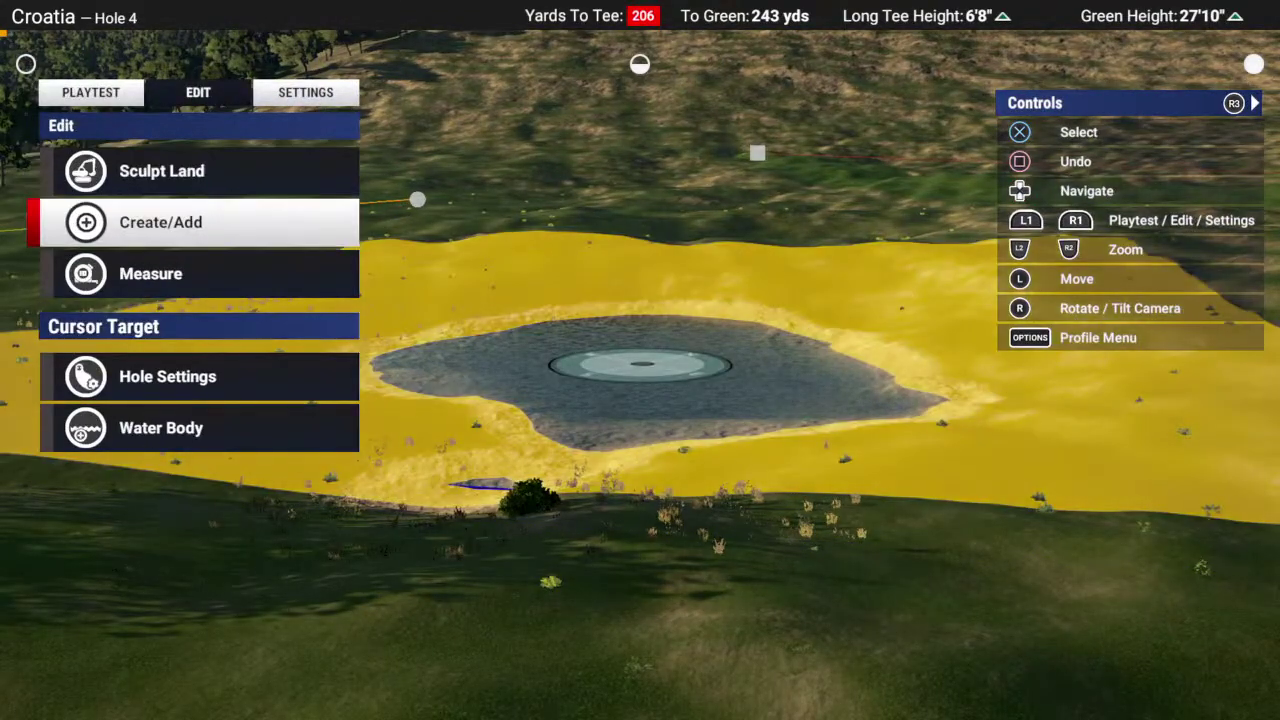
pyautogui.press('Up')
pyautogui.press('Down')
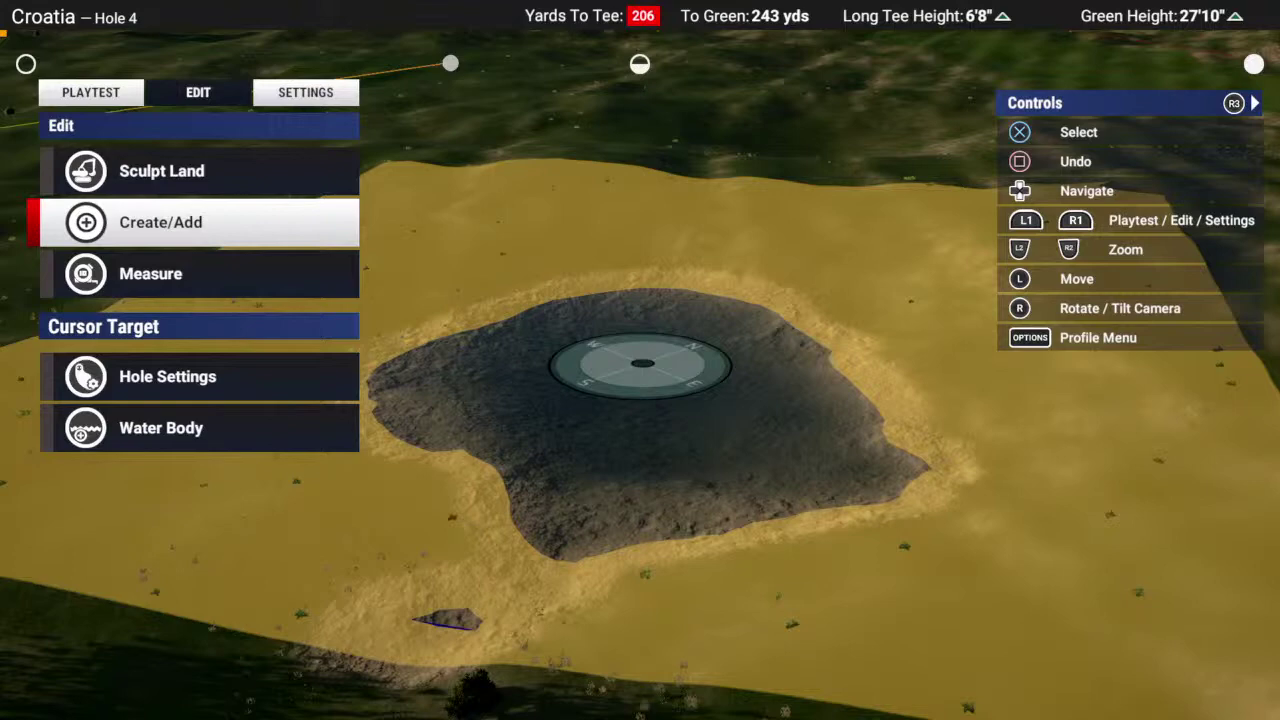
pyautogui.press('Up')
pyautogui.press('Down')
# - Place a round bunker with the Bunkers brush across the sandy shore of the hole 4 pond
pyautogui.press('Return')
pyautogui.press('Down')
pyautogui.press('Down')
pyautogui.press('Return')
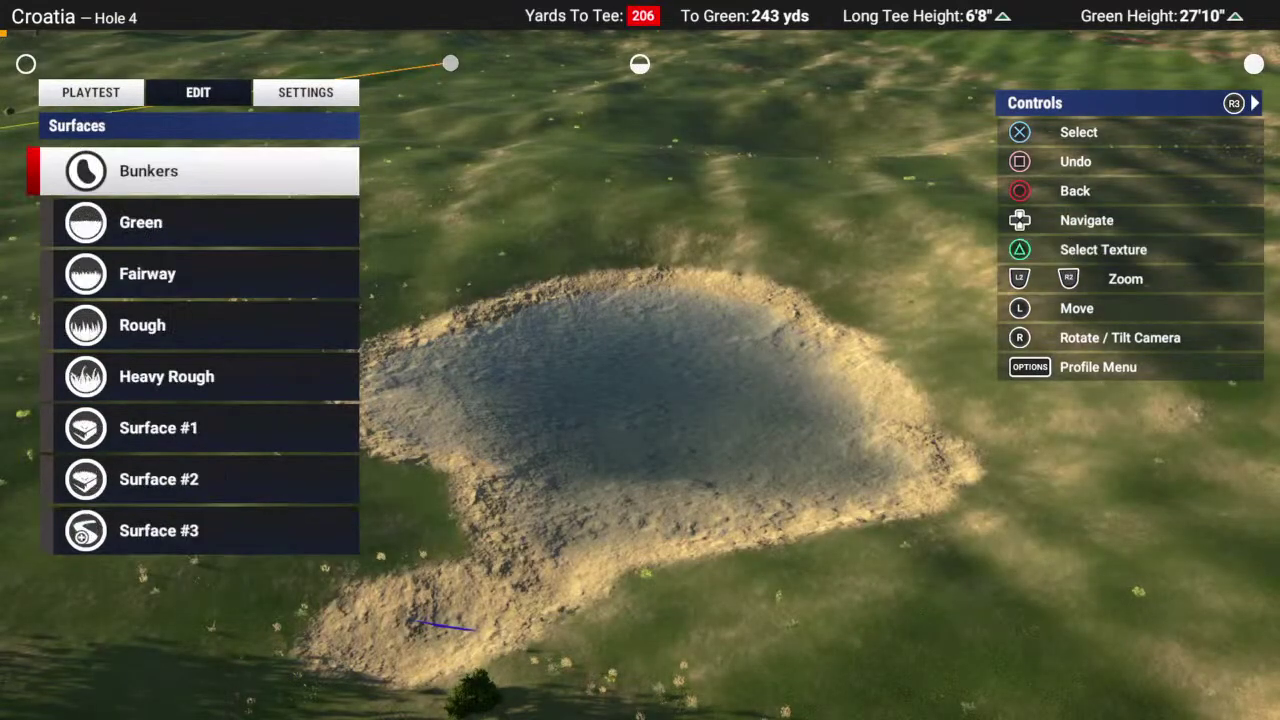
pyautogui.press('Return')
pyautogui.press('Down')
pyautogui.press('Up')
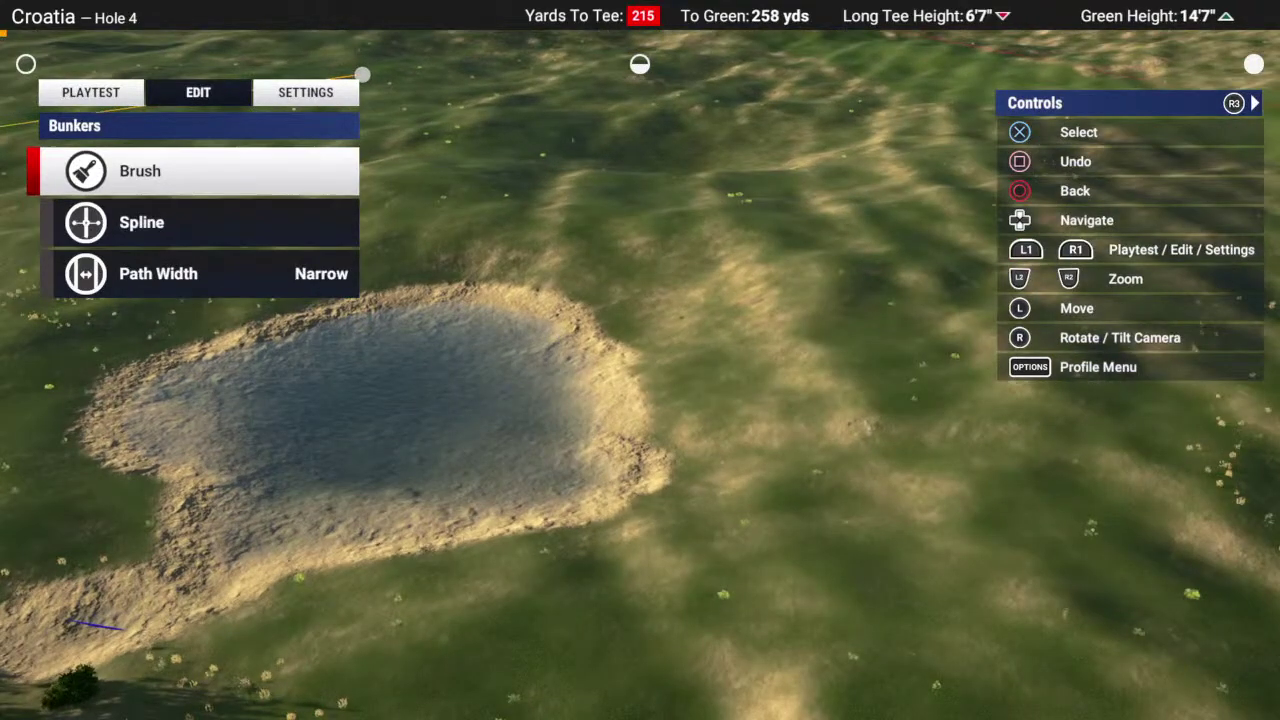
pyautogui.press('Return')
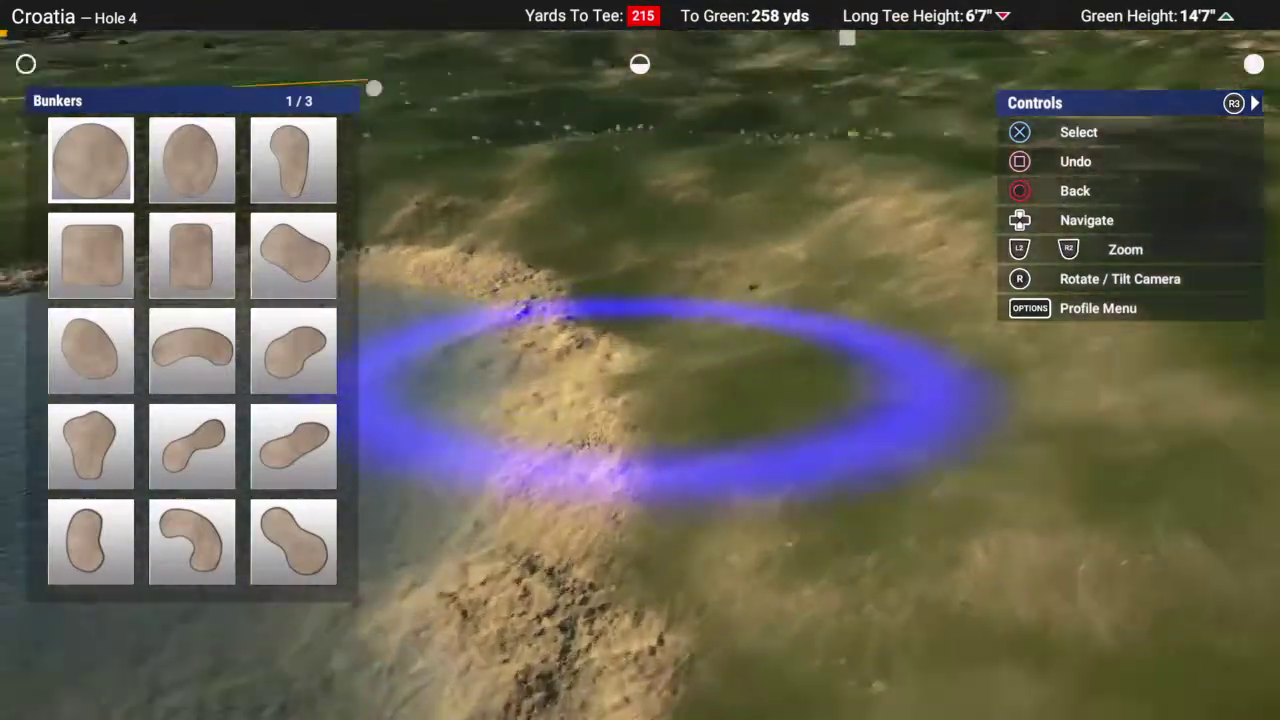
pyautogui.press('Down')
pyautogui.press('Down')
pyautogui.press('Up')
pyautogui.press('Up')
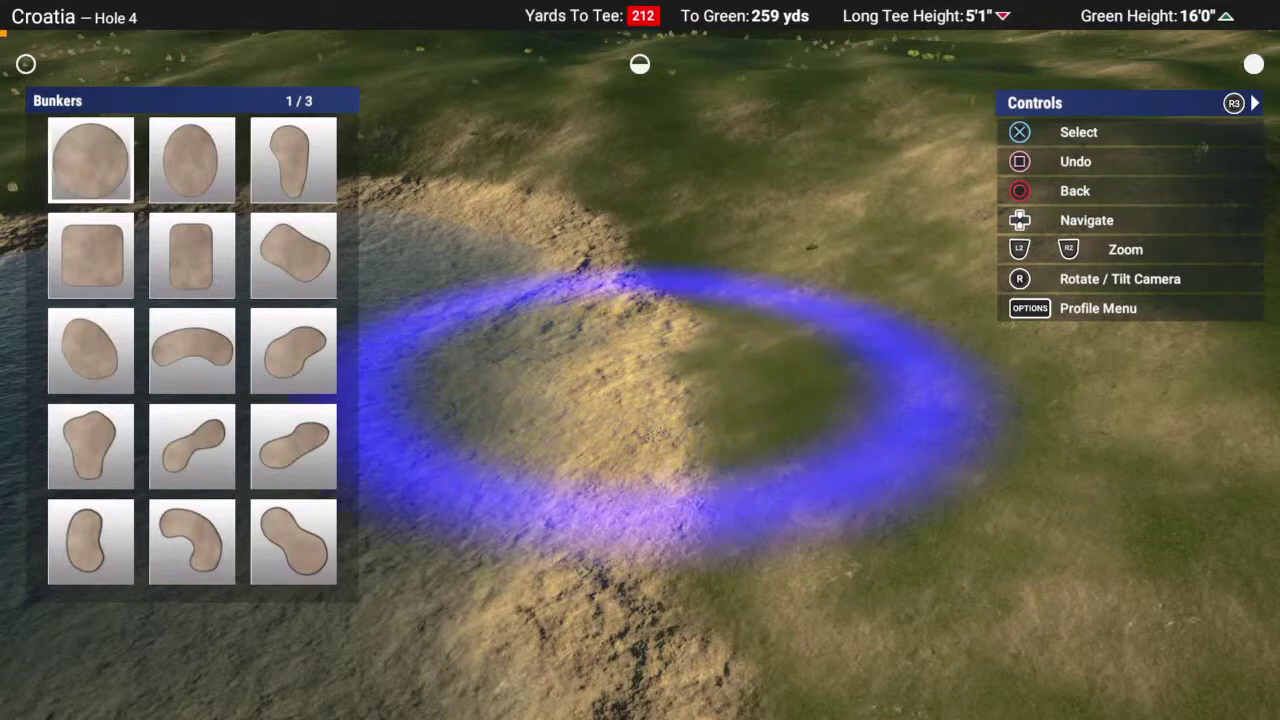
pyautogui.press('Return')
pyautogui.press('Down')
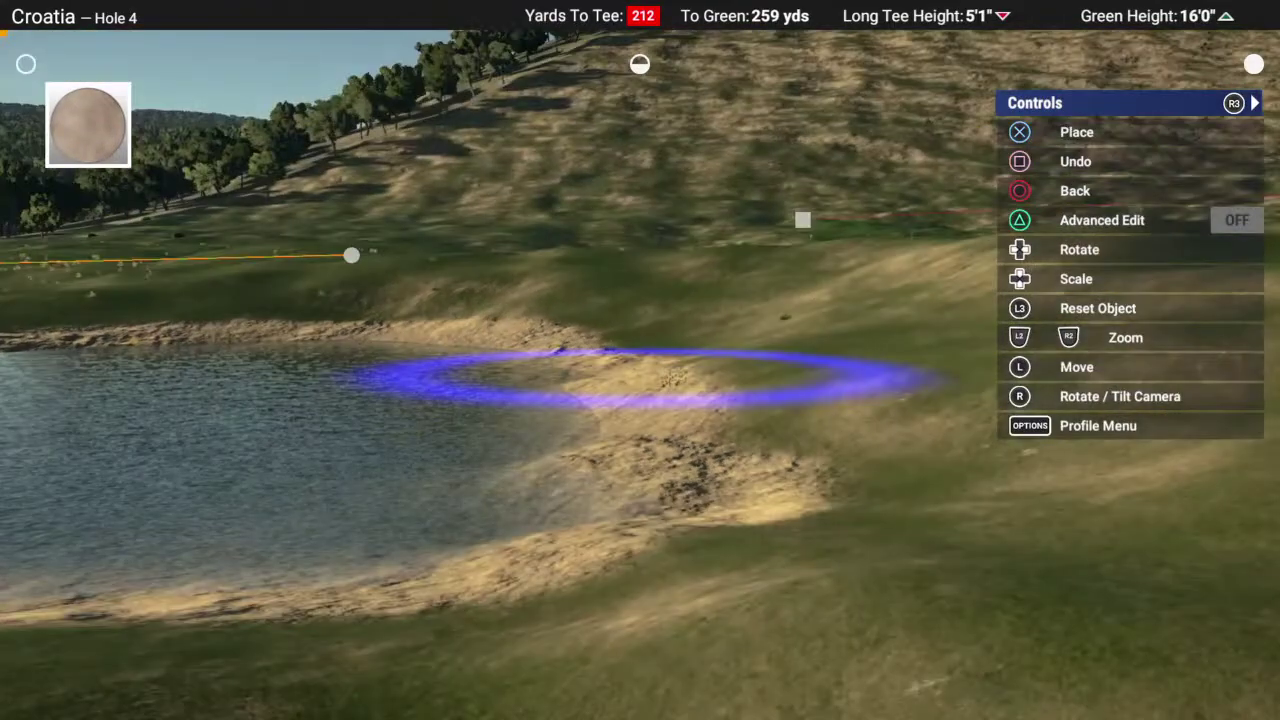
pyautogui.press('Return')
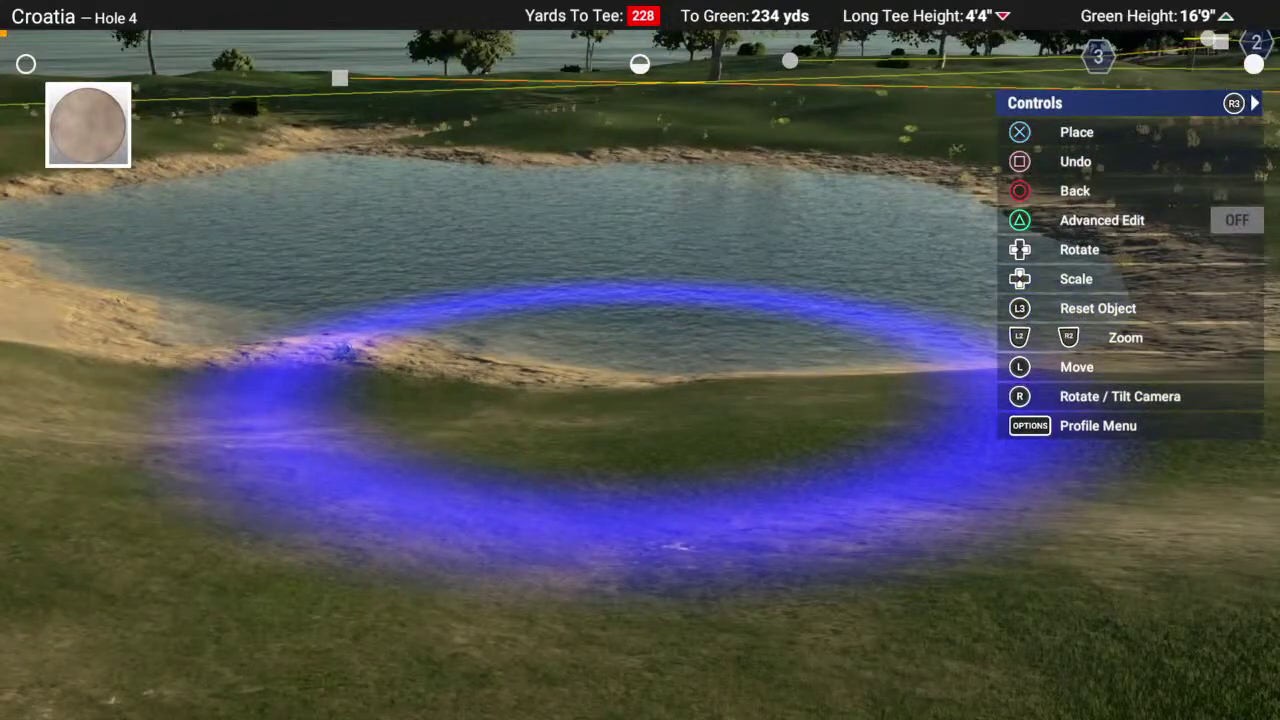
pyautogui.press('Escape')
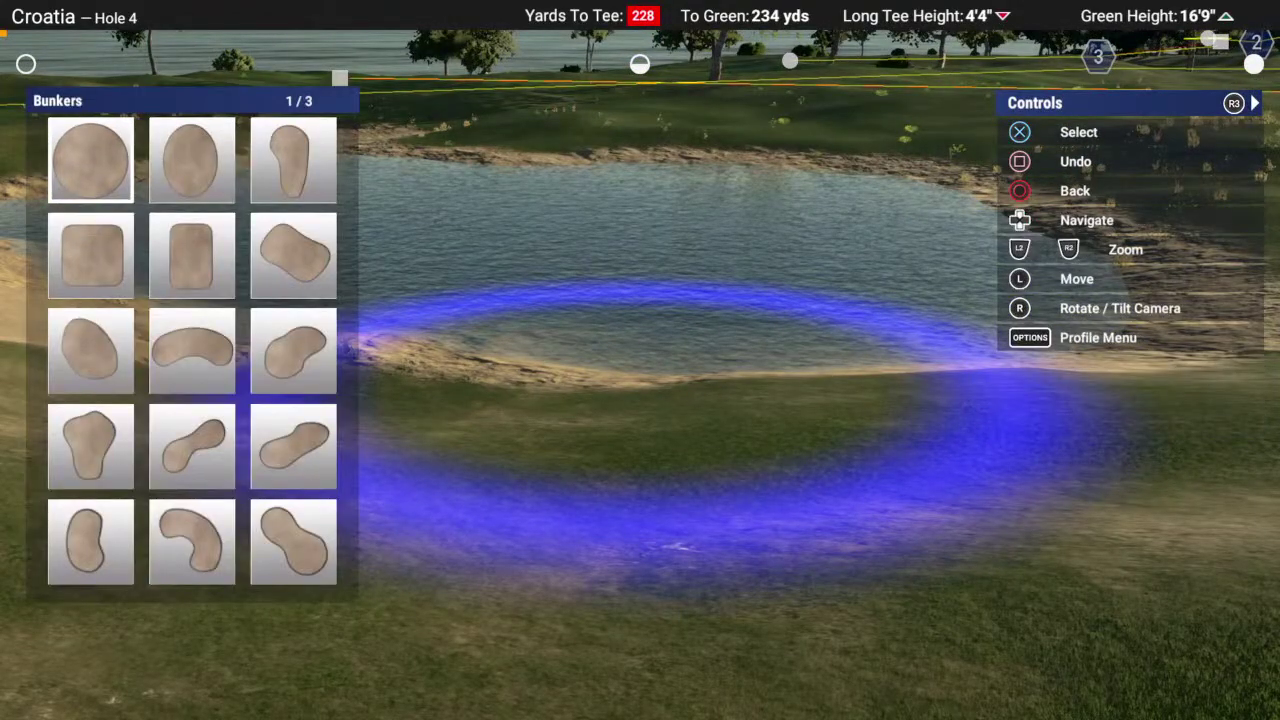
pyautogui.press('Escape')
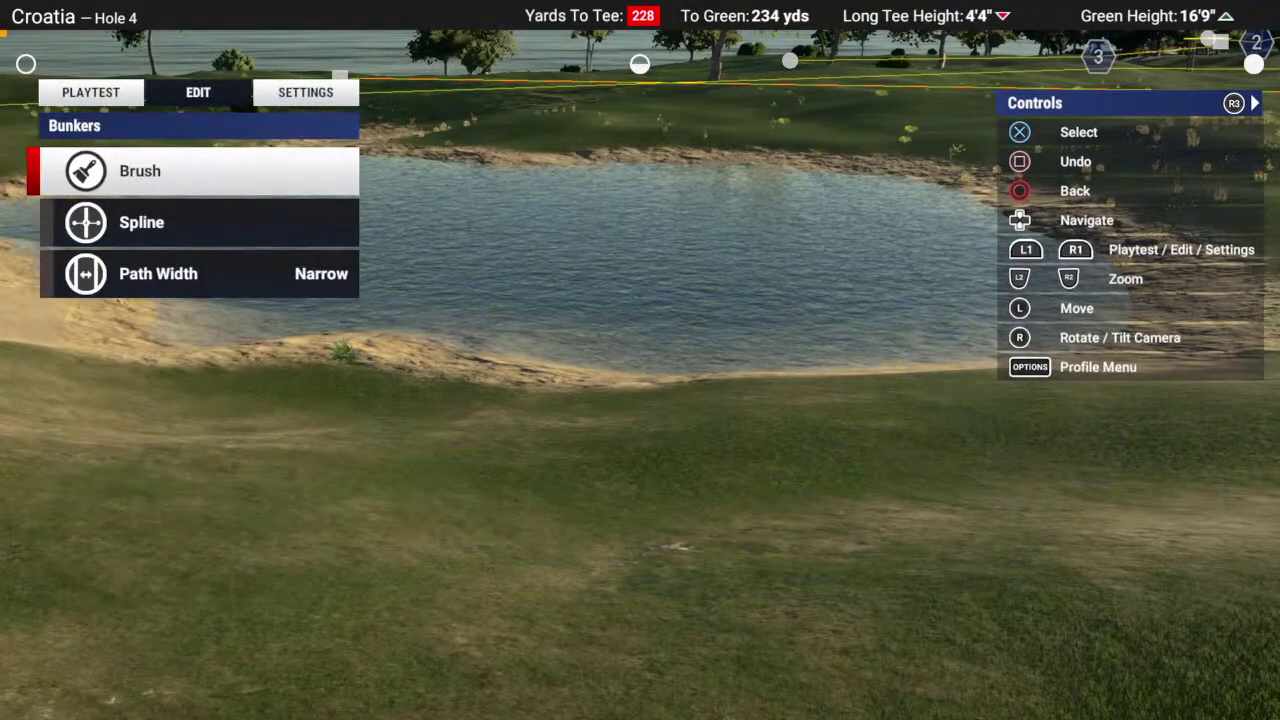
# - Place a round green surface with the Green brush over the grassy edge of the pond beside the bunker
pyautogui.press('q')
pyautogui.press('e')
pyautogui.press('Down')
pyautogui.press('Down')
pyautogui.press('Return')
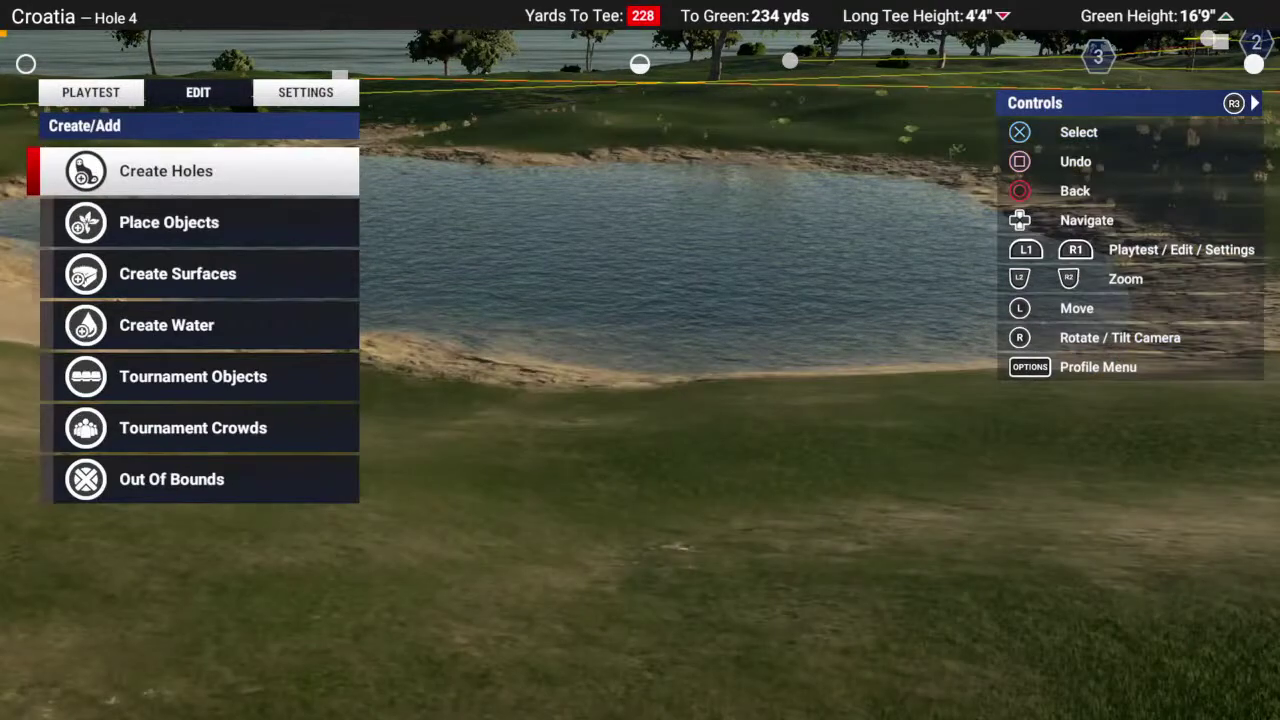
pyautogui.press('Down')
pyautogui.press('Down')
pyautogui.press('Return')
pyautogui.press('Down')
pyautogui.press('Down')
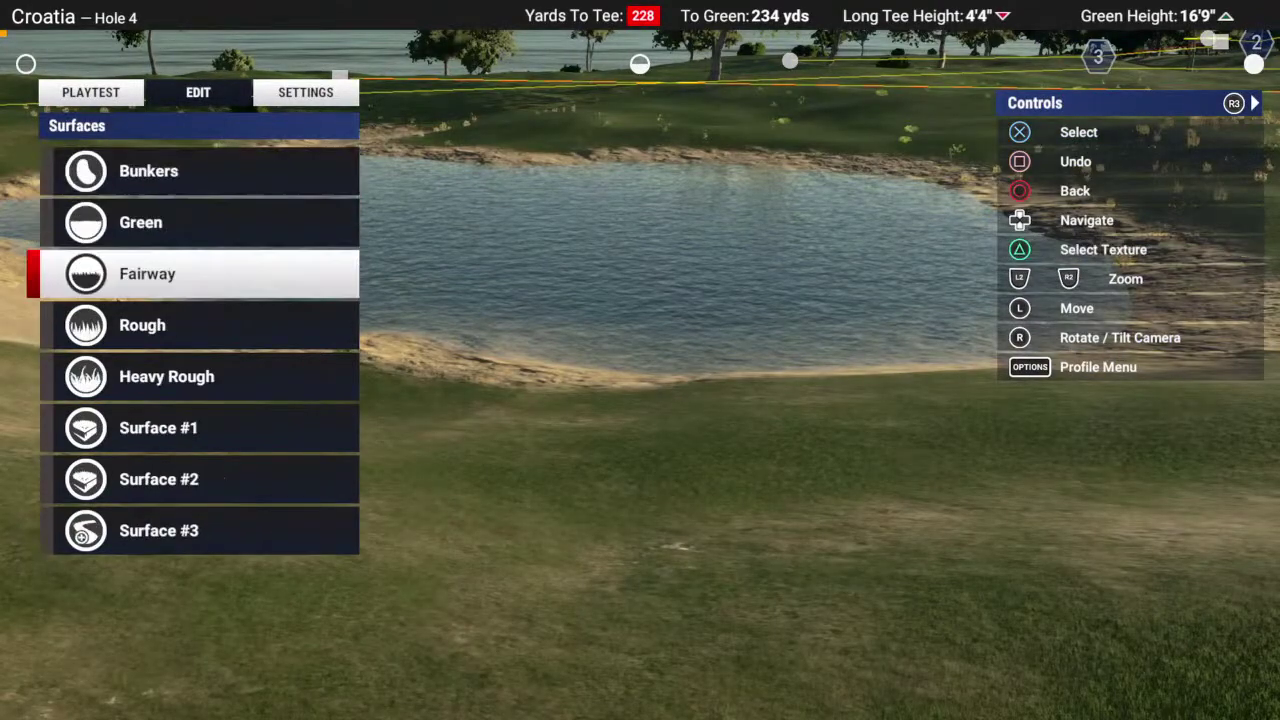
pyautogui.press('Up')
pyautogui.press('Return')
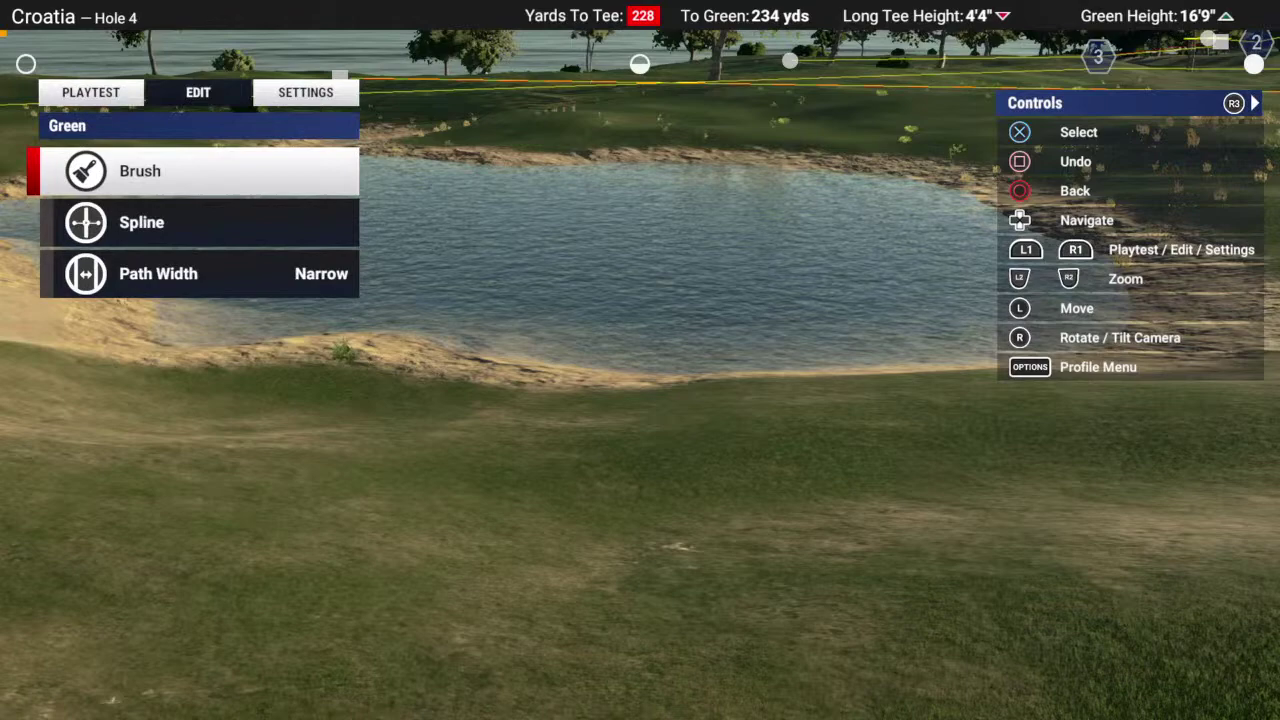
pyautogui.press('Return')
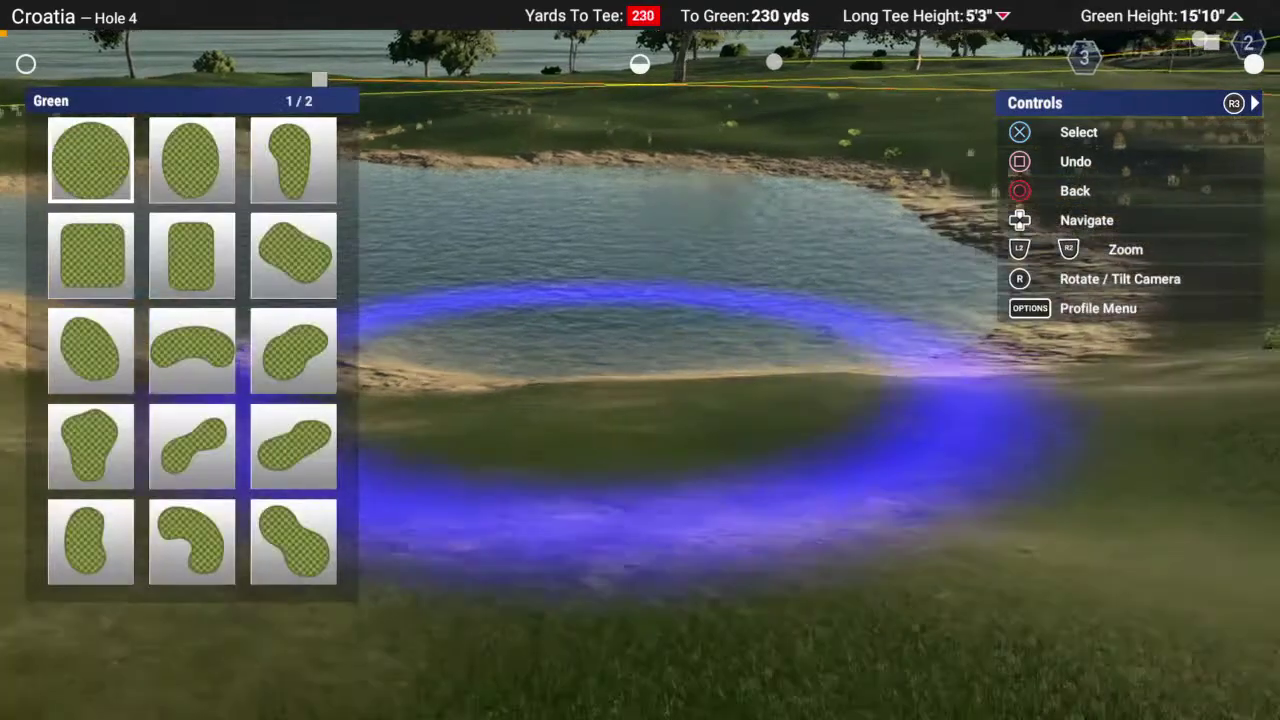
pyautogui.press('Return')
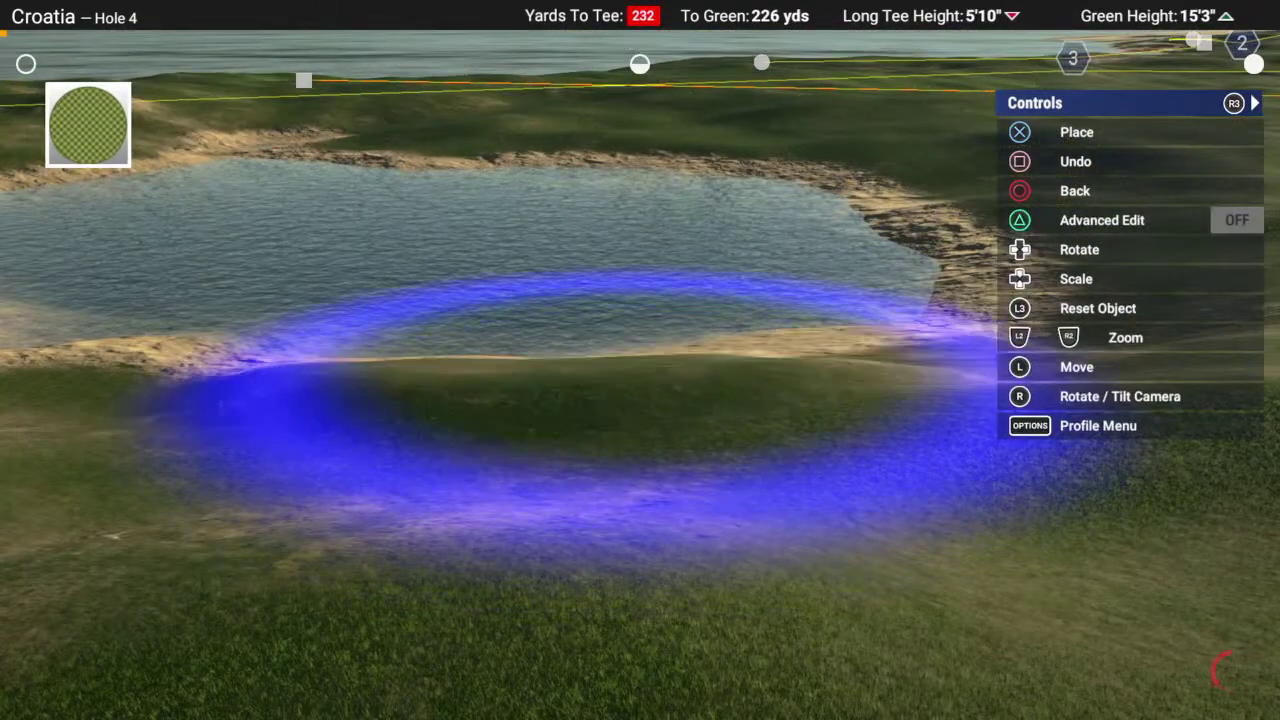
pyautogui.scroll(-3, 640, 420)
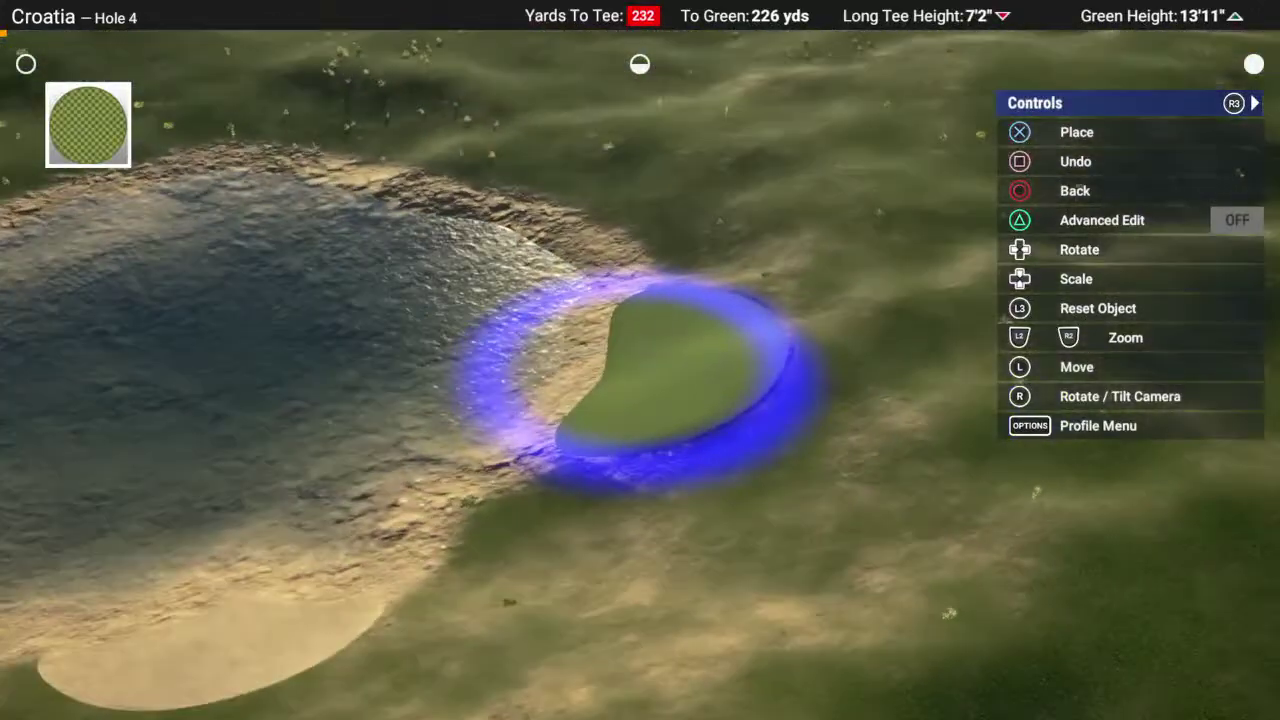
# - Place a round rough patch with the Rough brush over the pond's sandy shore, farther along from the green patch
pyautogui.press('Escape')
pyautogui.press('Escape')
pyautogui.press('Escape')
pyautogui.press('Down')
pyautogui.press('Down')
pyautogui.press('Return')
pyautogui.press('Return')
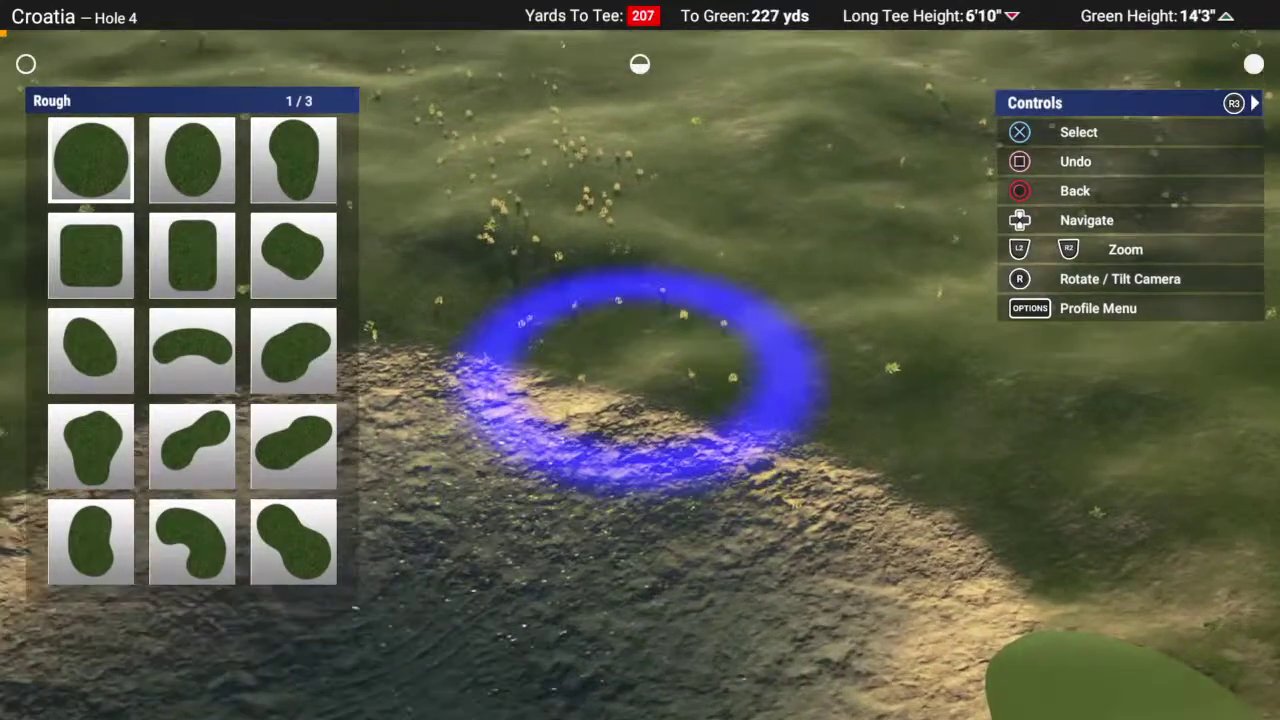
pyautogui.press('Return')
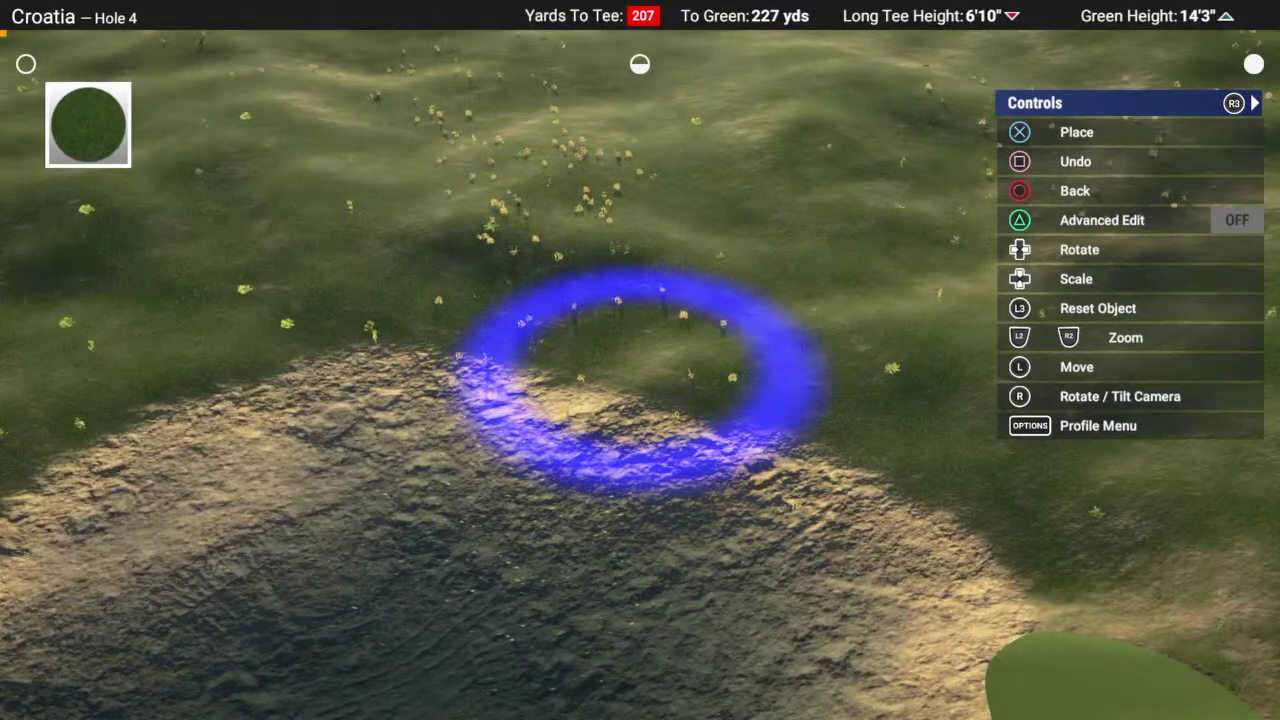
pyautogui.press('Return')
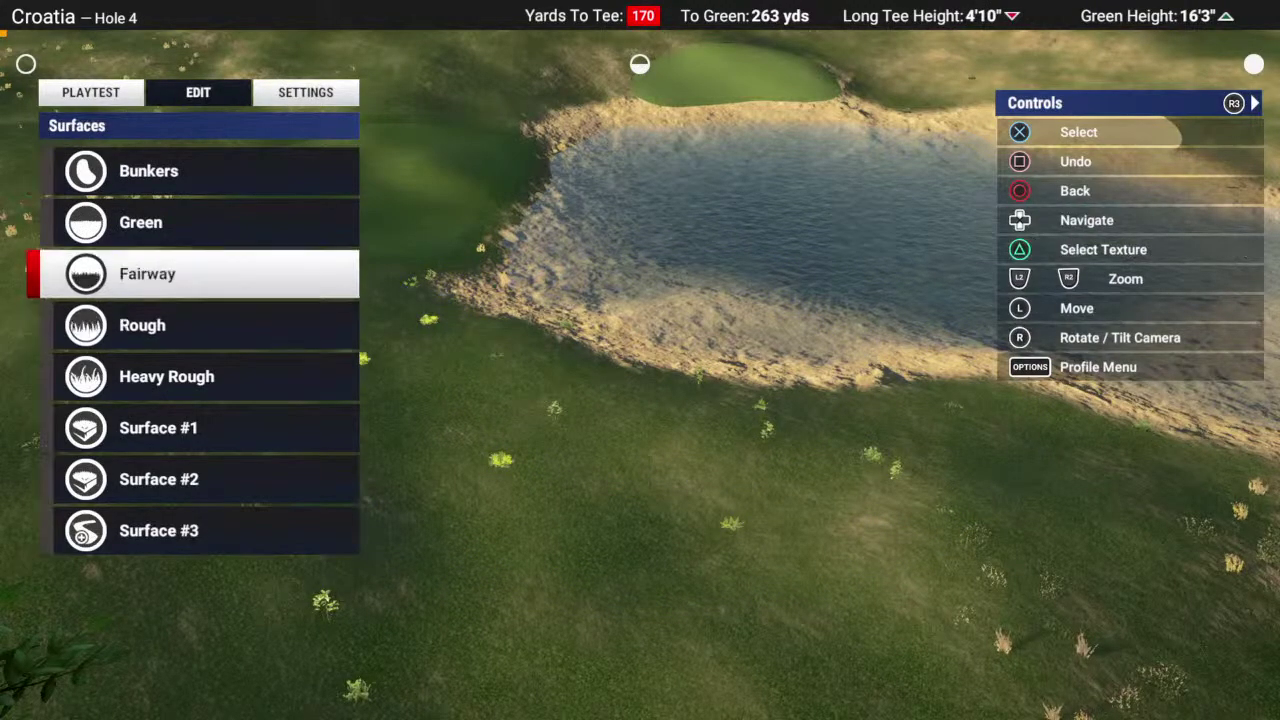
# - Place a round fairway patch with the Fairway brush over the pond's shore beside the narrow sandy inlet
pyautogui.press('Return')
pyautogui.press('Return')
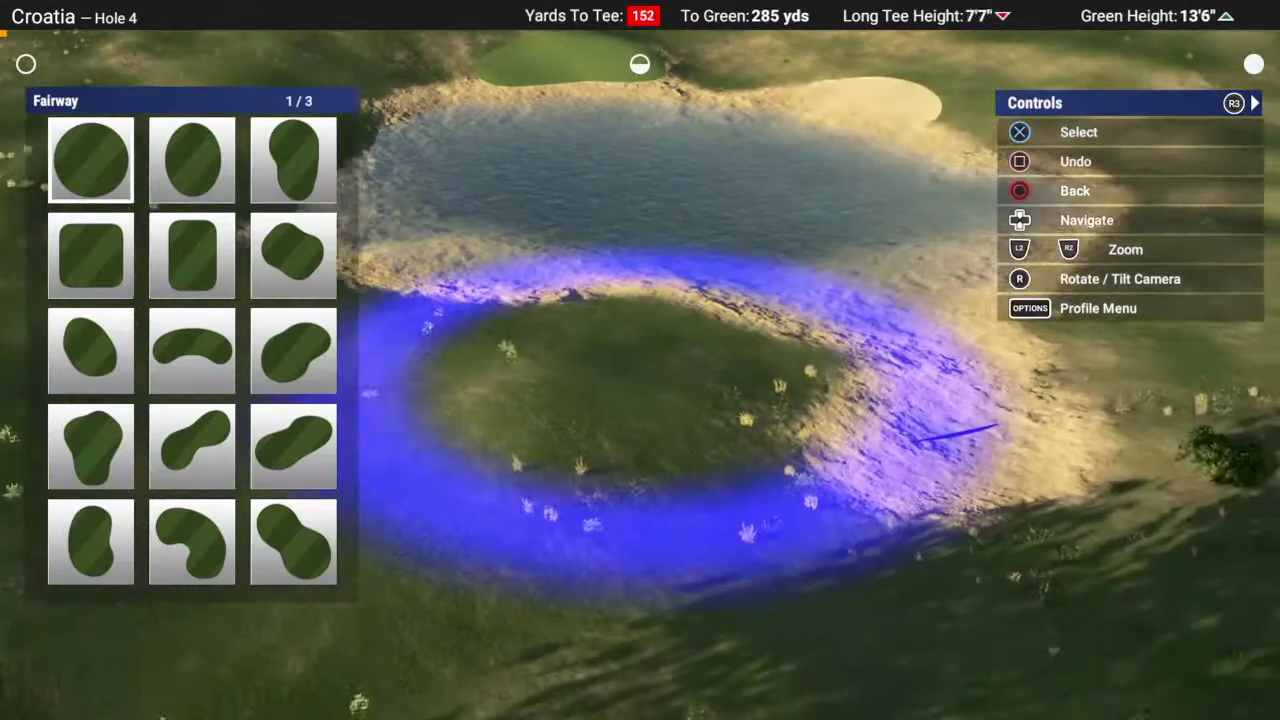
pyautogui.press('Return')
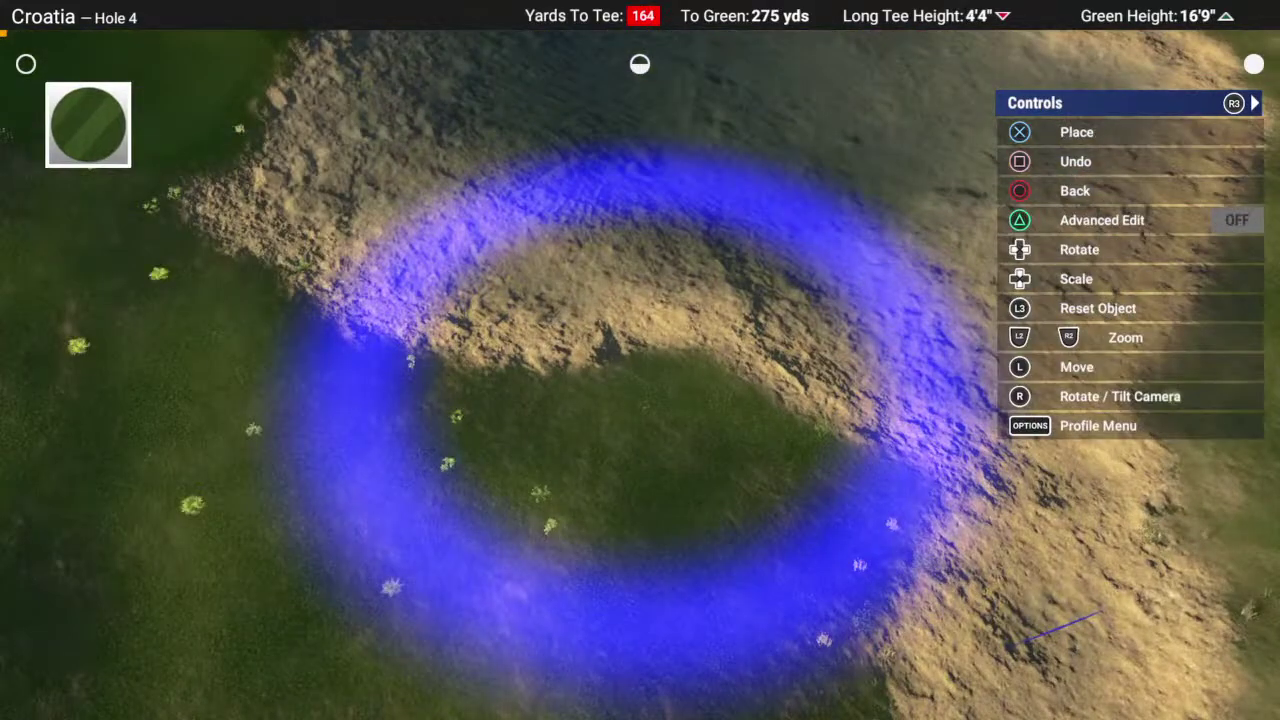
pyautogui.press('Return')
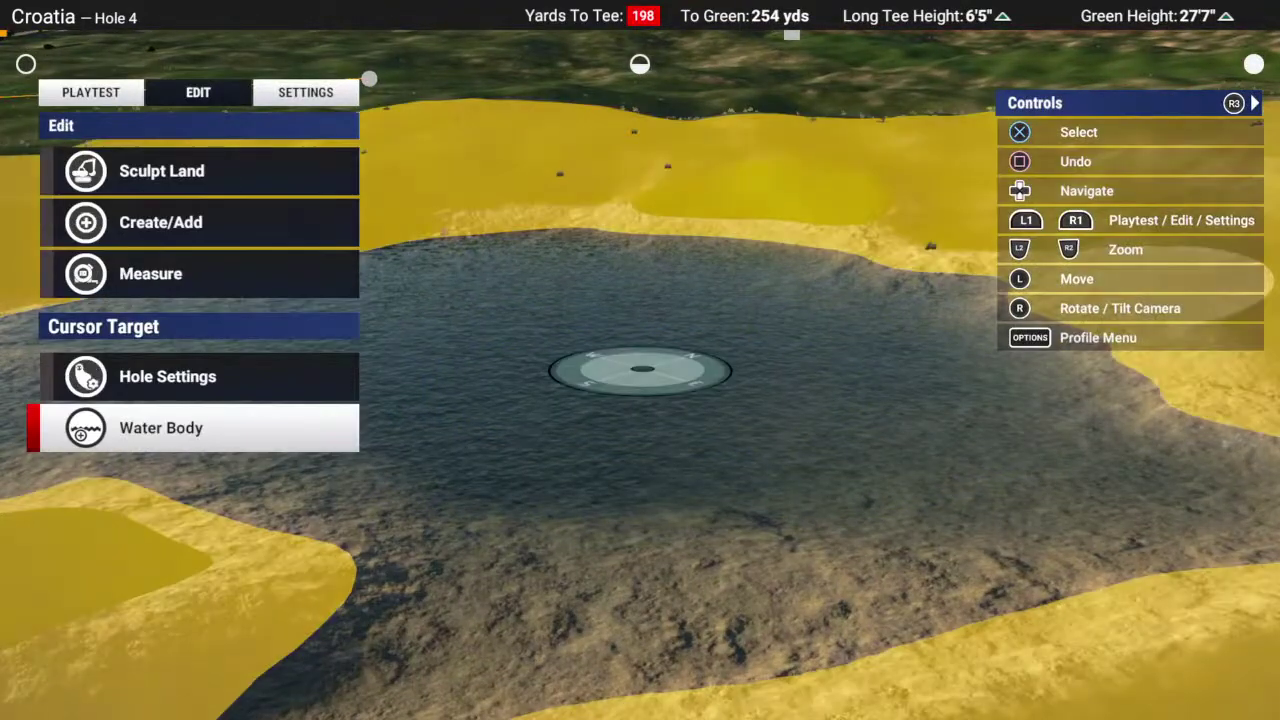
# - Add a new water body over the hole 4 pond, then rotate and enlarge it to cover the hollow
pyautogui.press('Return')
pyautogui.press('Down')
pyautogui.press('Down')
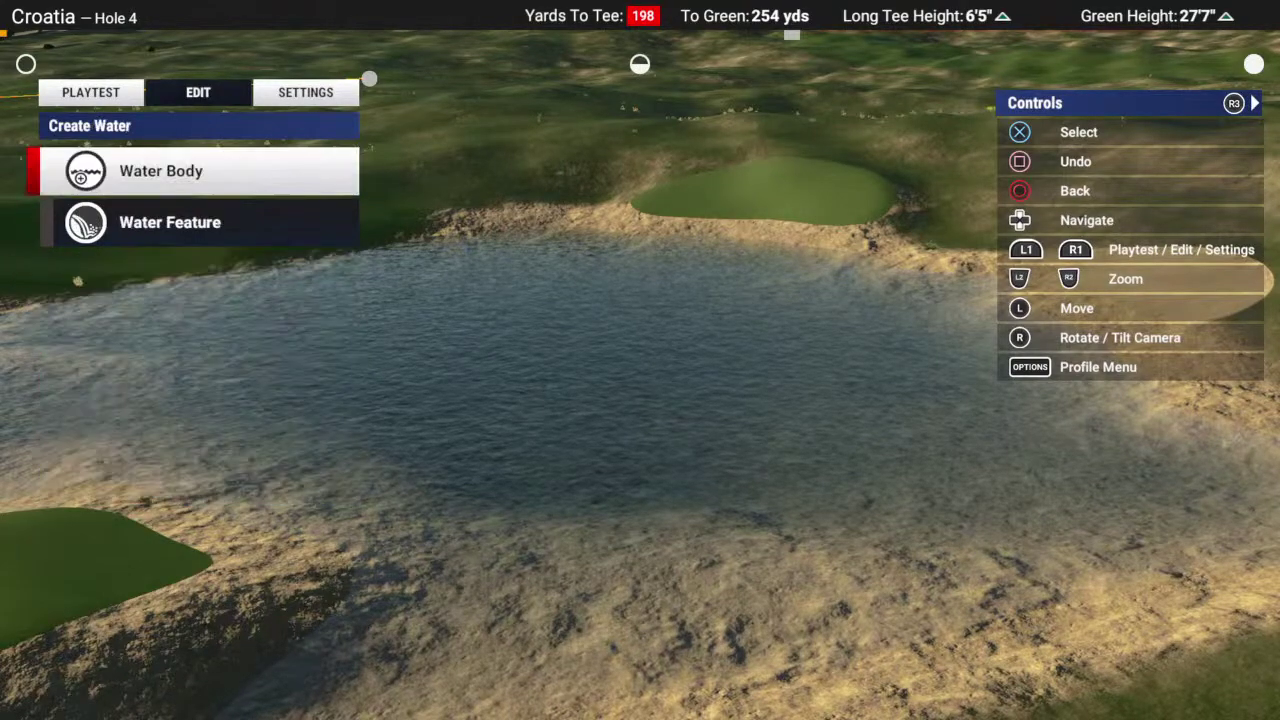
pyautogui.press('Return')
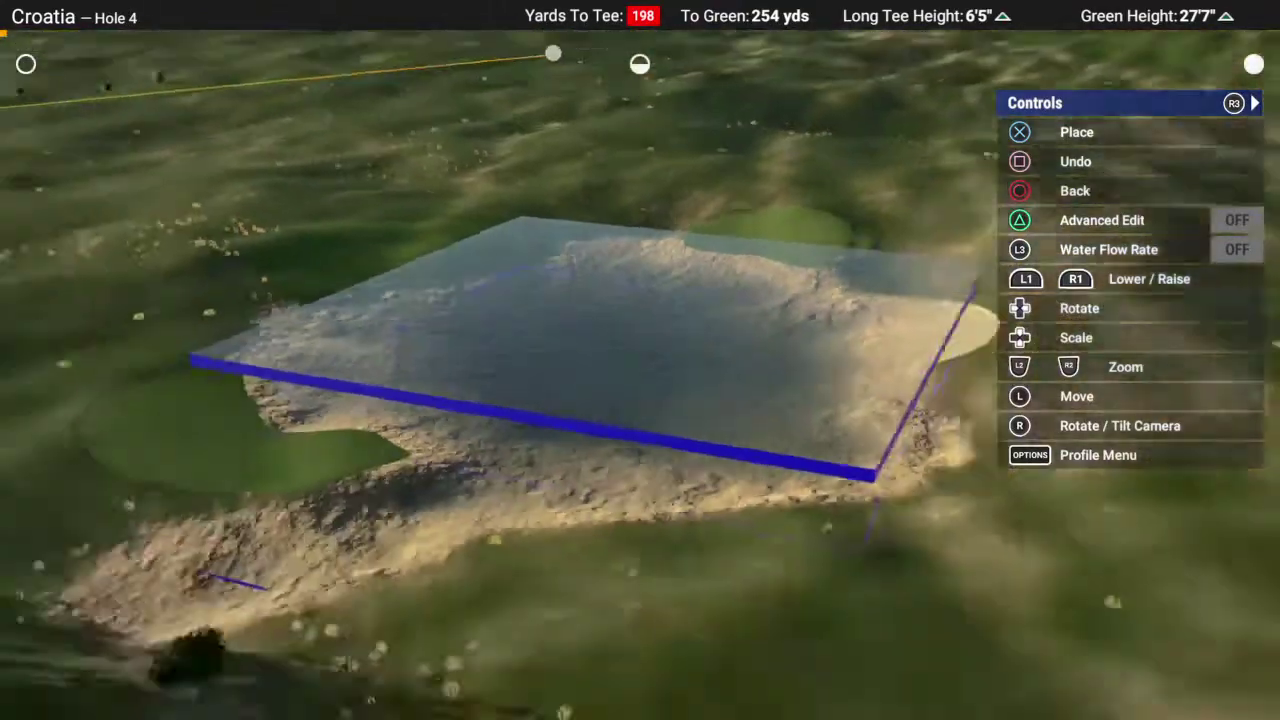
pyautogui.press('Left')
pyautogui.press('Up')
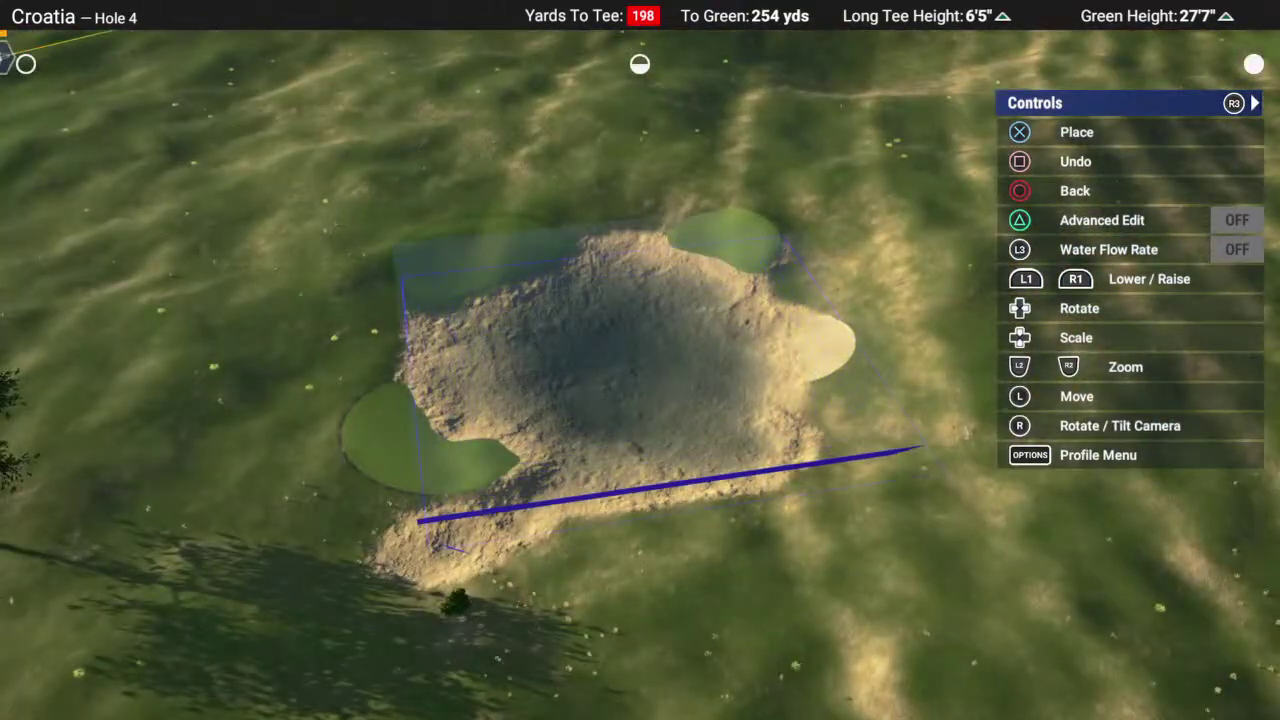